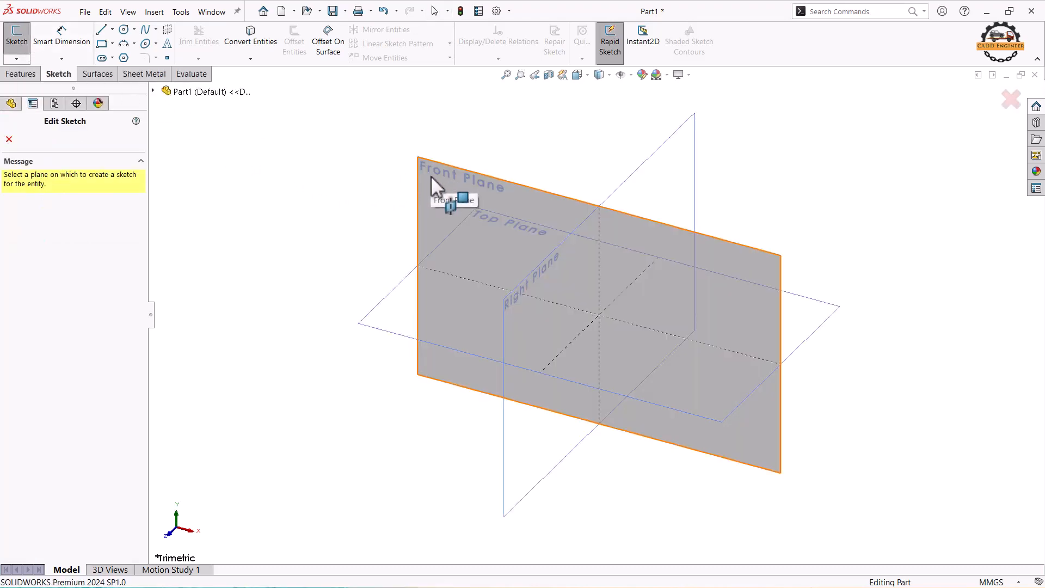
Start a sketch on the Front Plane and draw a horizontal construction centerline from the origin toward positive X.
{"action": "left_click", "coordinate": [430, 175]}
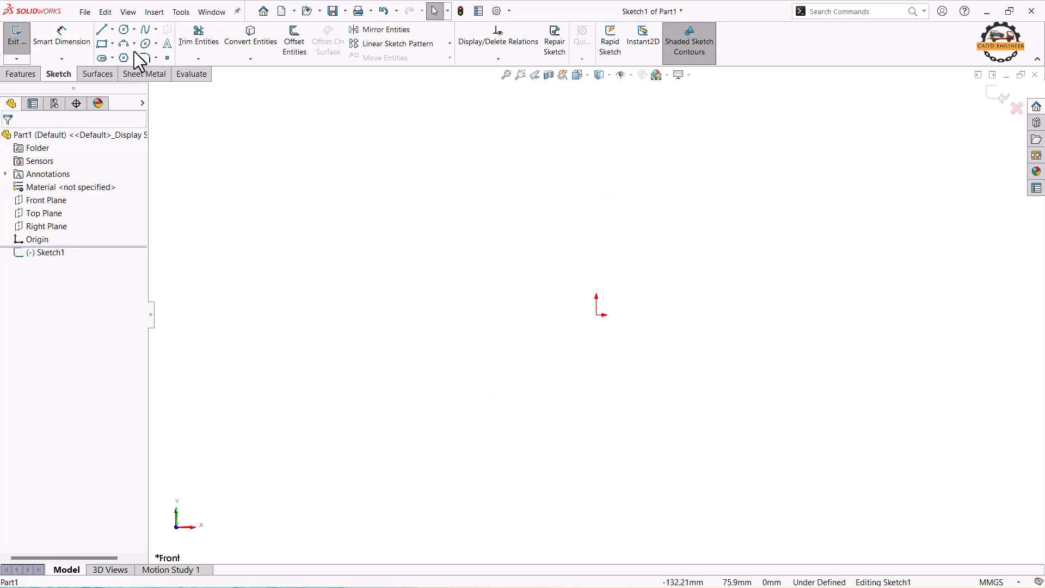
{"action": "left_click", "coordinate": [112, 30]}
{"action": "left_click", "coordinate": [121, 56]}
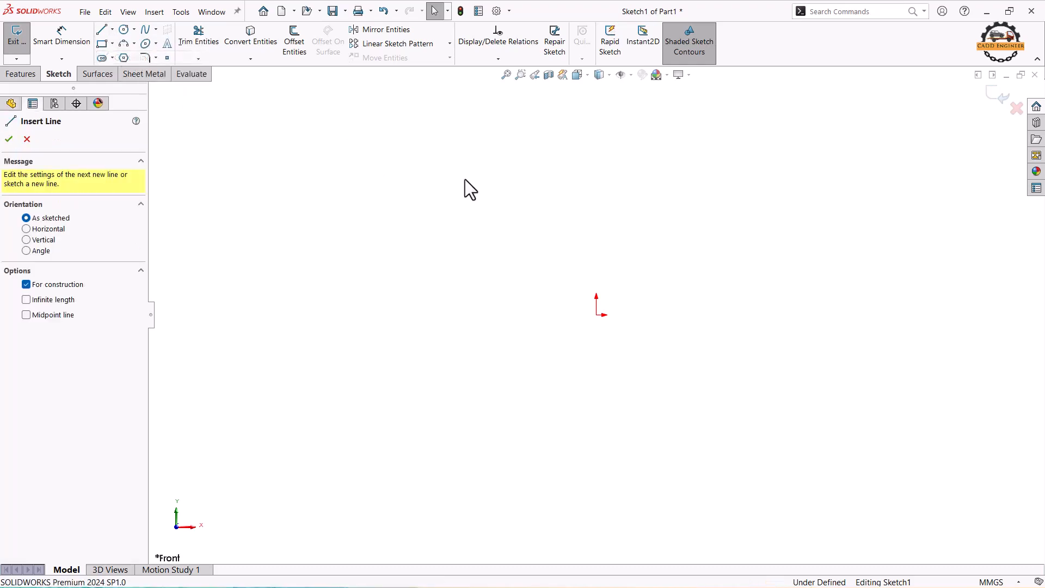
{"action": "left_click", "coordinate": [597, 314]}
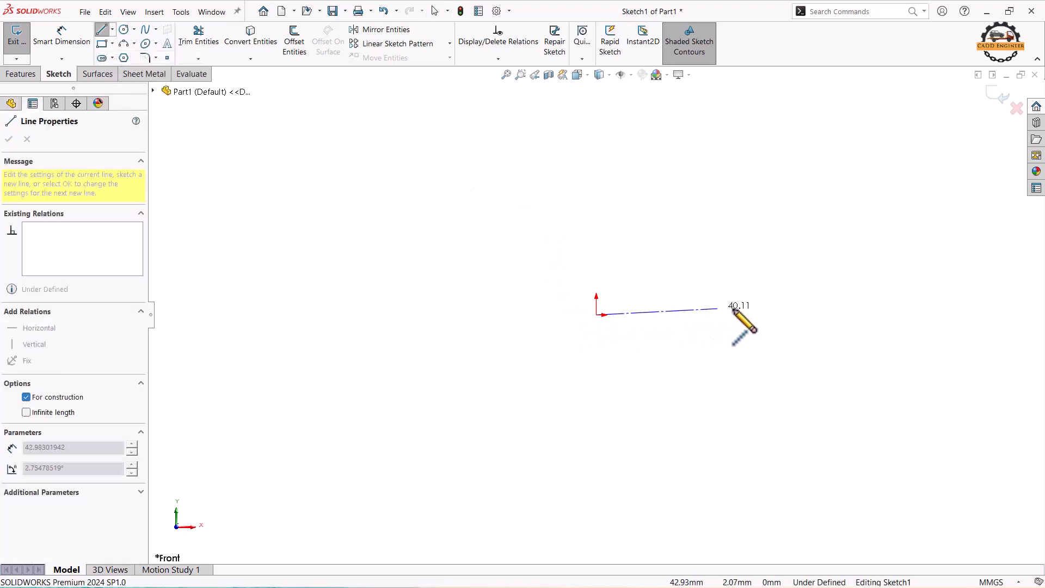
{"action": "left_click", "coordinate": [827, 315]}
{"action": "key", "text": "Escape"}
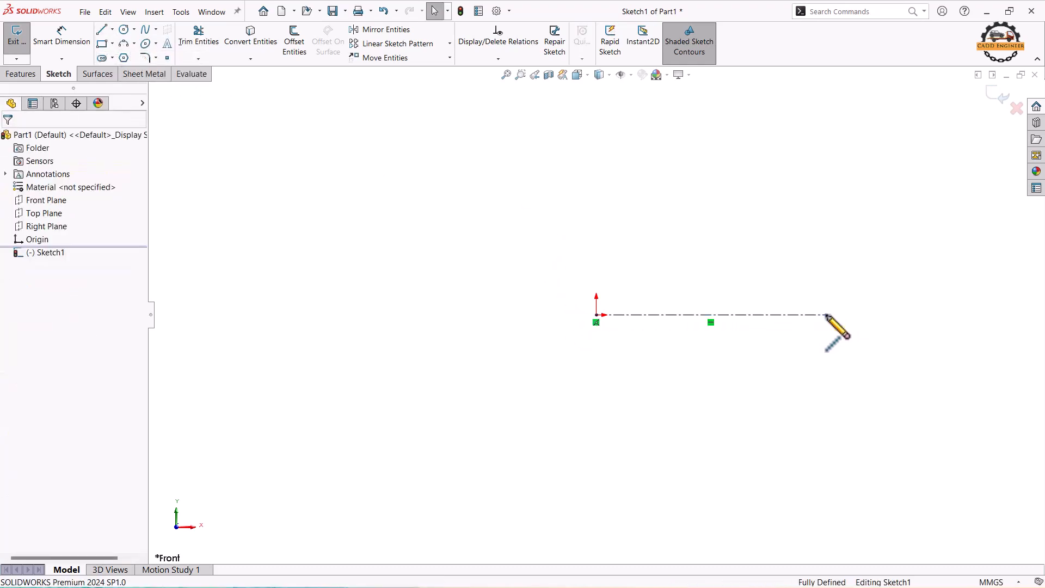
Draw a horizontal solid line about 35.6 mm long above the centerline, starting directly over the origin.
{"action": "left_click", "coordinate": [102, 43]}
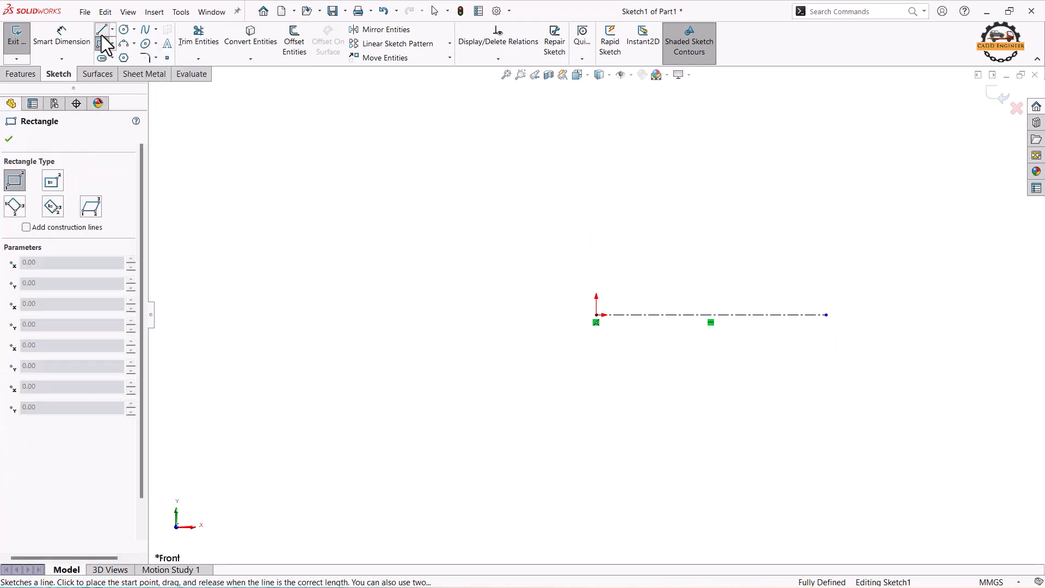
{"action": "left_click", "coordinate": [102, 30]}
{"action": "left_click", "coordinate": [597, 252]}
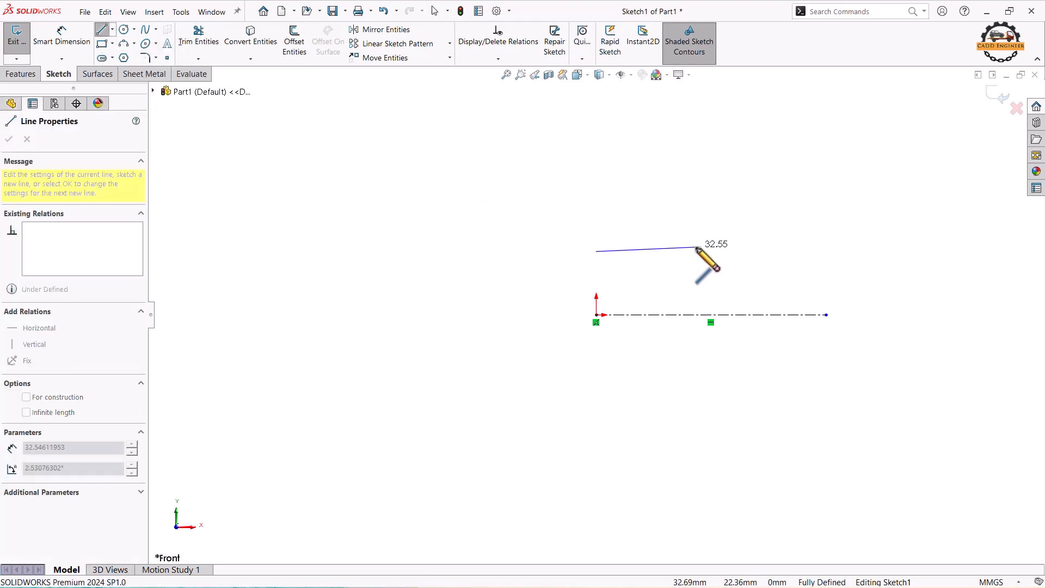
{"action": "left_click", "coordinate": [705, 251]}
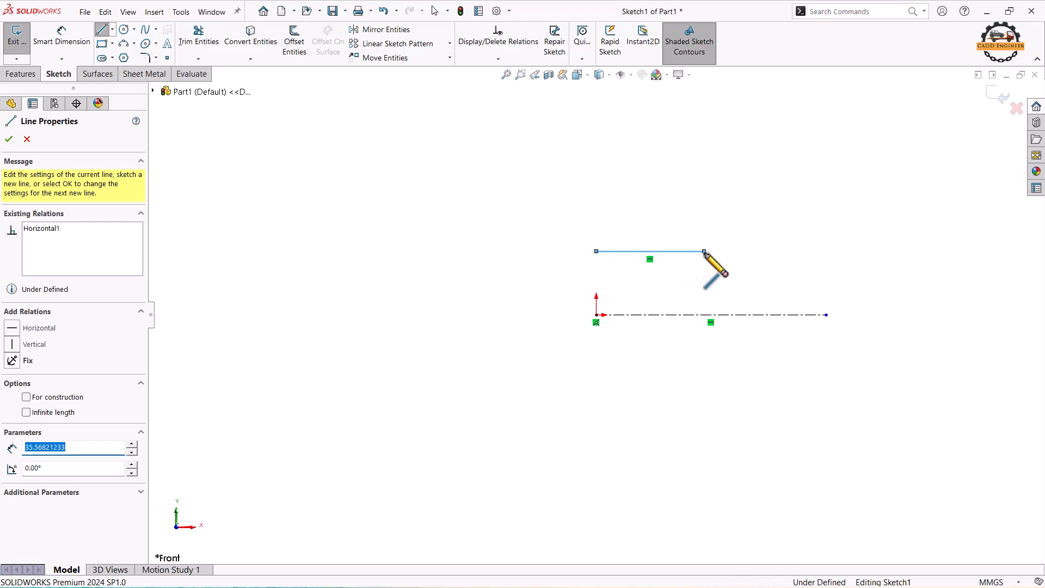
{"action": "key", "text": "Escape"}
Dimension the solid horizontal line's length and set it to 6 mm.
{"action": "left_click", "coordinate": [65, 38]}
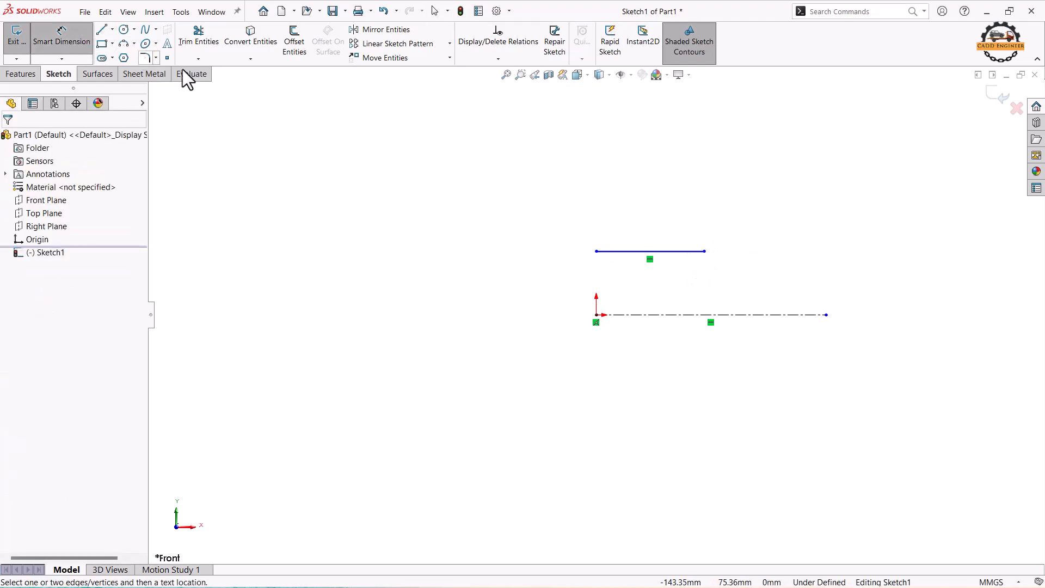
{"action": "left_click", "coordinate": [636, 252]}
{"action": "left_click", "coordinate": [638, 276]}
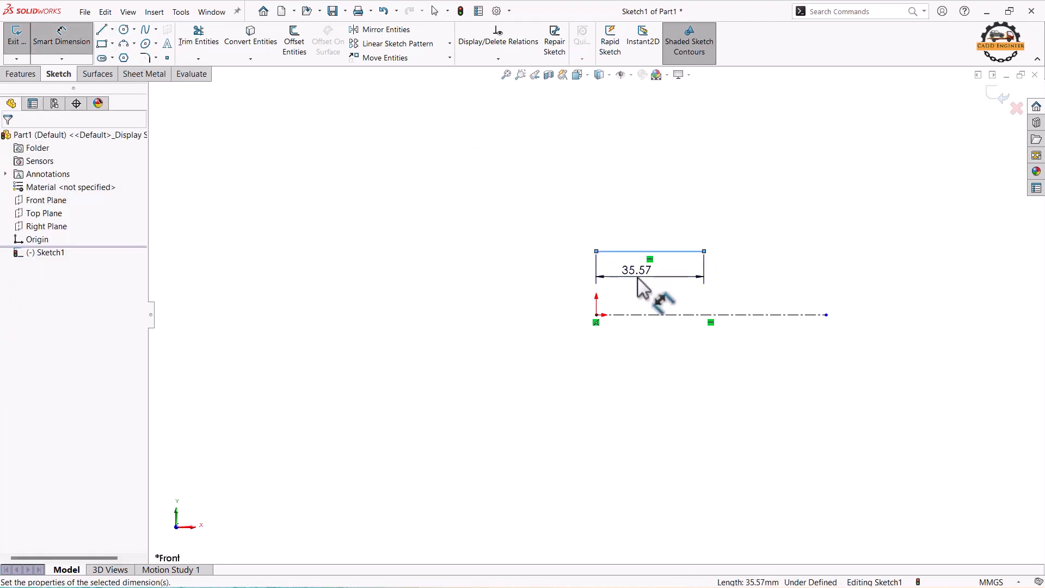
{"action": "type", "text": "6"}
{"action": "key", "text": "Return"}
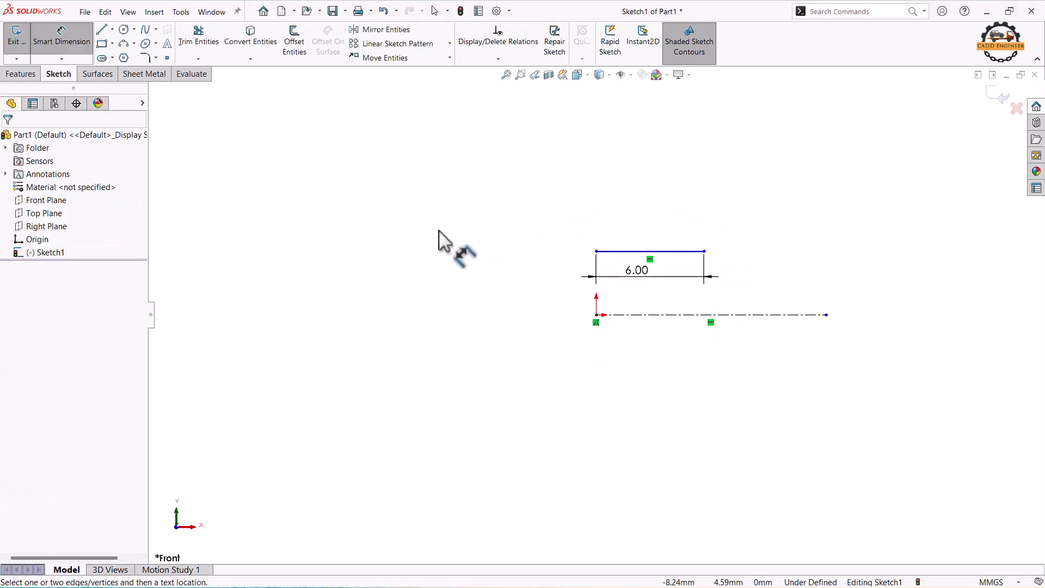
Draw connected lines from the 6 mm line's left end: about 2.5 mm up, about 1.2 mm right, and a longer vertical up.
{"action": "left_click", "coordinate": [101, 30]}
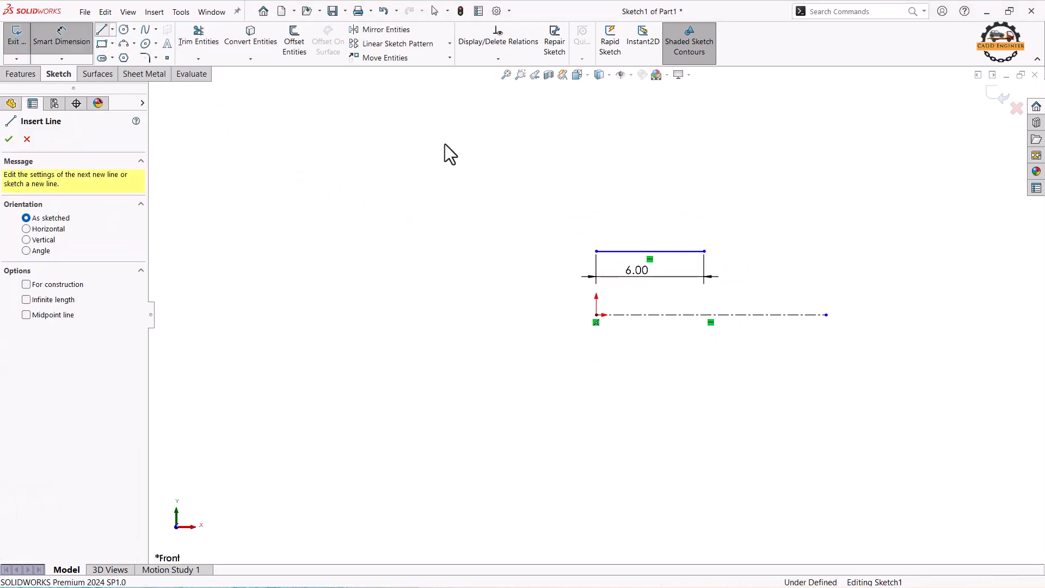
{"action": "left_click", "coordinate": [598, 251]}
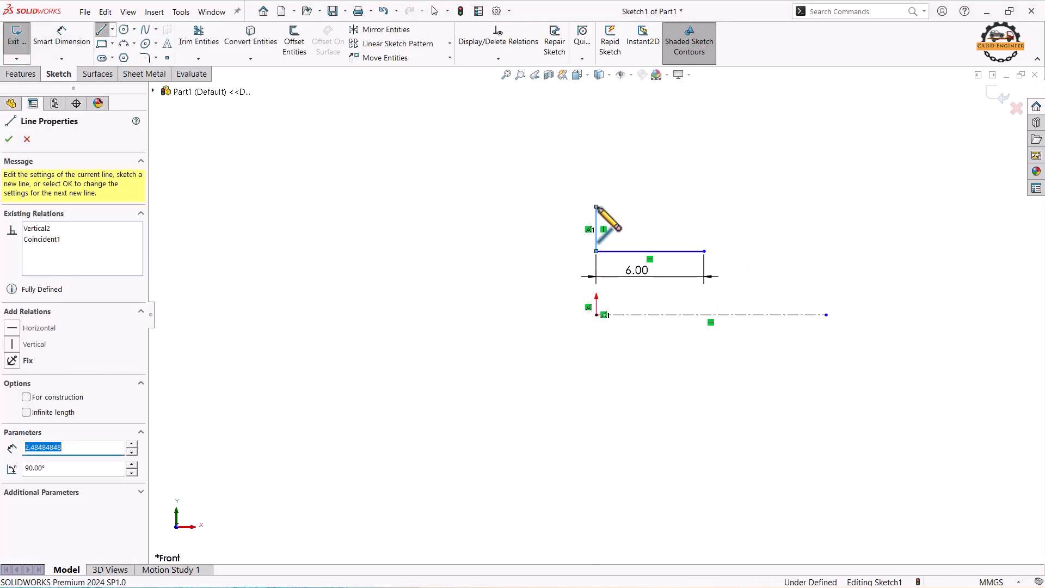
{"action": "left_click", "coordinate": [618, 207]}
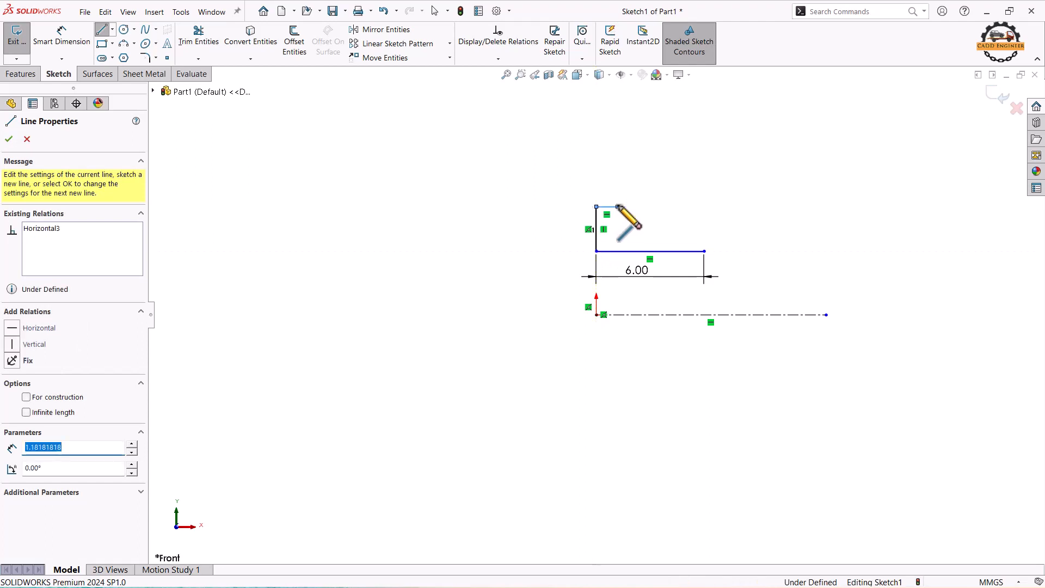
{"action": "scroll", "coordinate": [618, 206], "scroll_direction": "up", "scroll_amount": 3}
{"action": "left_click", "coordinate": [609, 252]}
{"action": "left_click", "coordinate": [609, 166]}
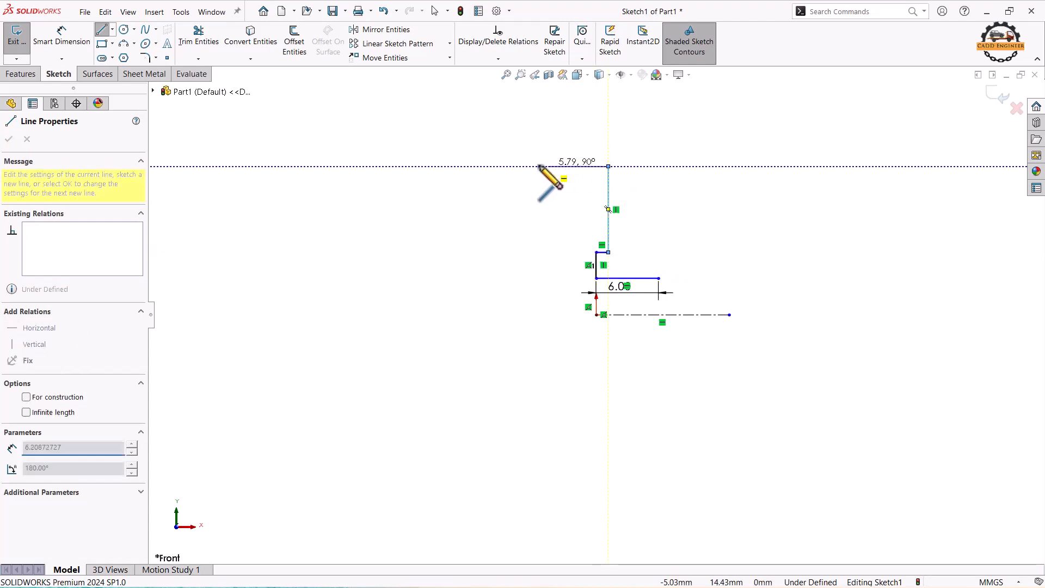
Continue the profile with a thin horizontal arm extending left, closed by a short vertical end and a line back above the web.
{"action": "left_click", "coordinate": [485, 166]}
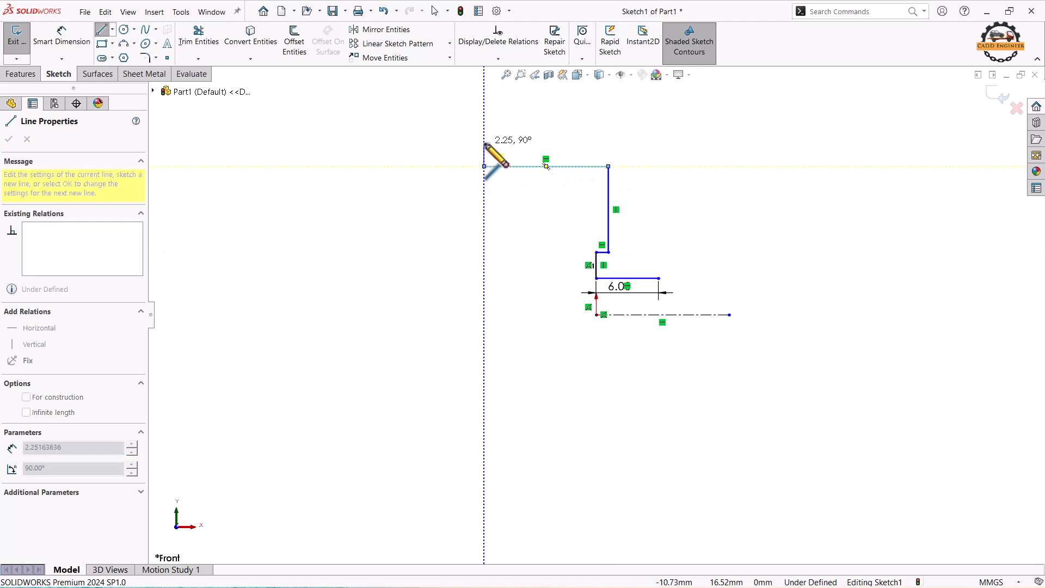
{"action": "left_click", "coordinate": [485, 140]}
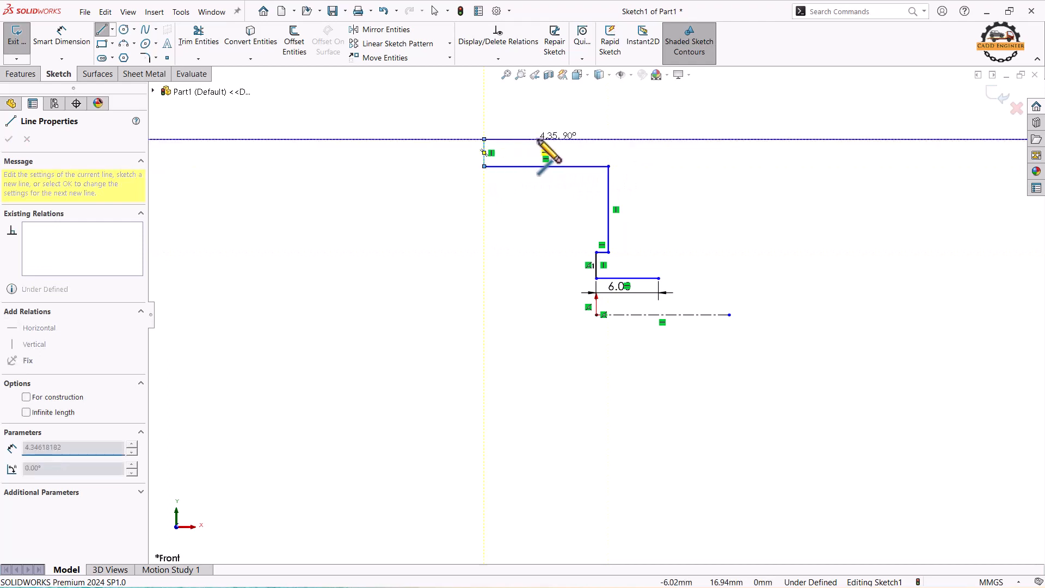
{"action": "left_click", "coordinate": [608, 139]}
{"action": "key", "text": "z"}
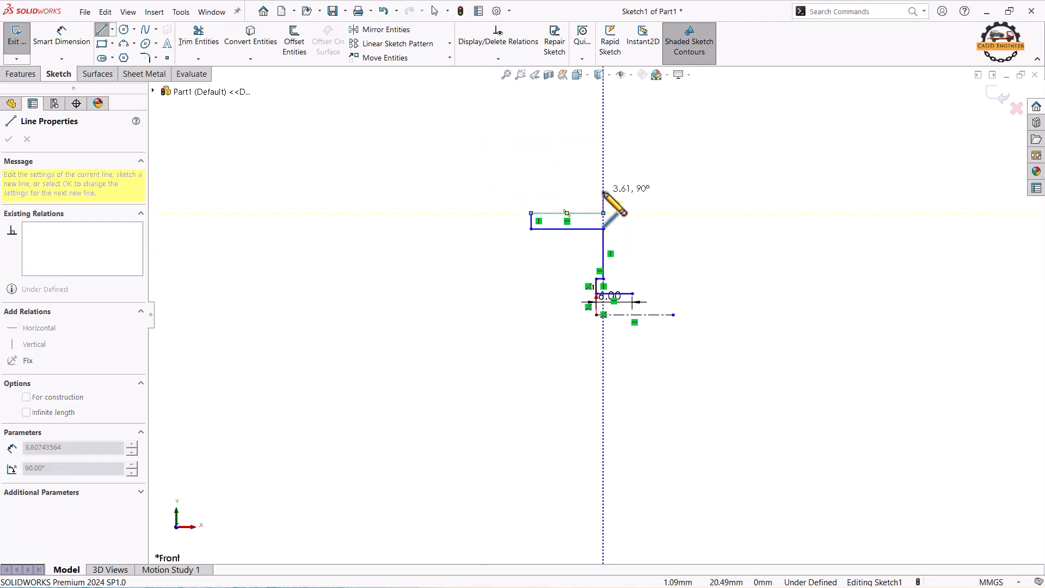
Close the profile: about 3.6 mm up, across to the right, about 12.9 mm down, a short step right, and about 2.8 mm down.
{"action": "left_click", "coordinate": [603, 191]}
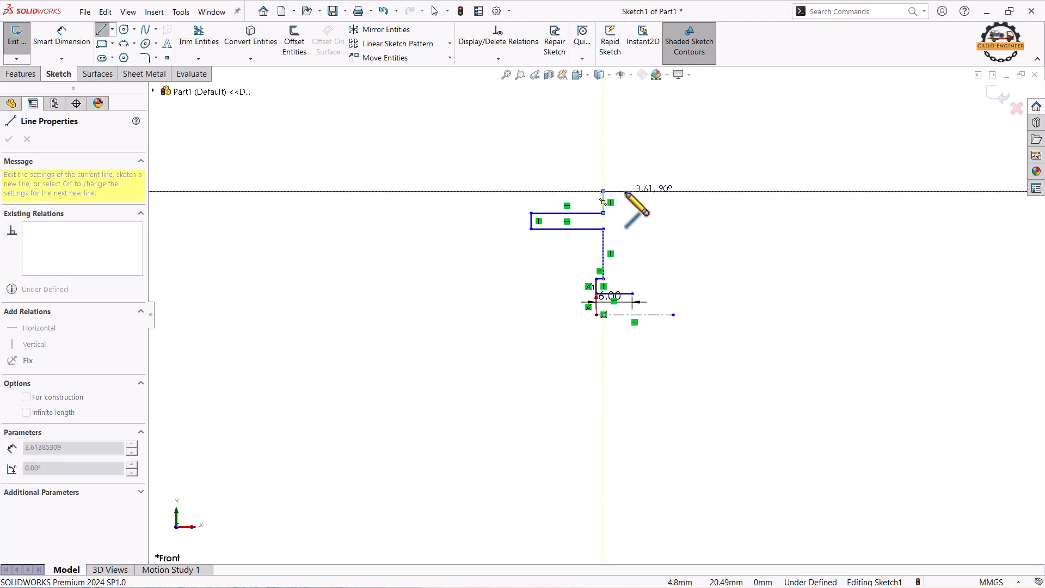
{"action": "left_click", "coordinate": [625, 192]}
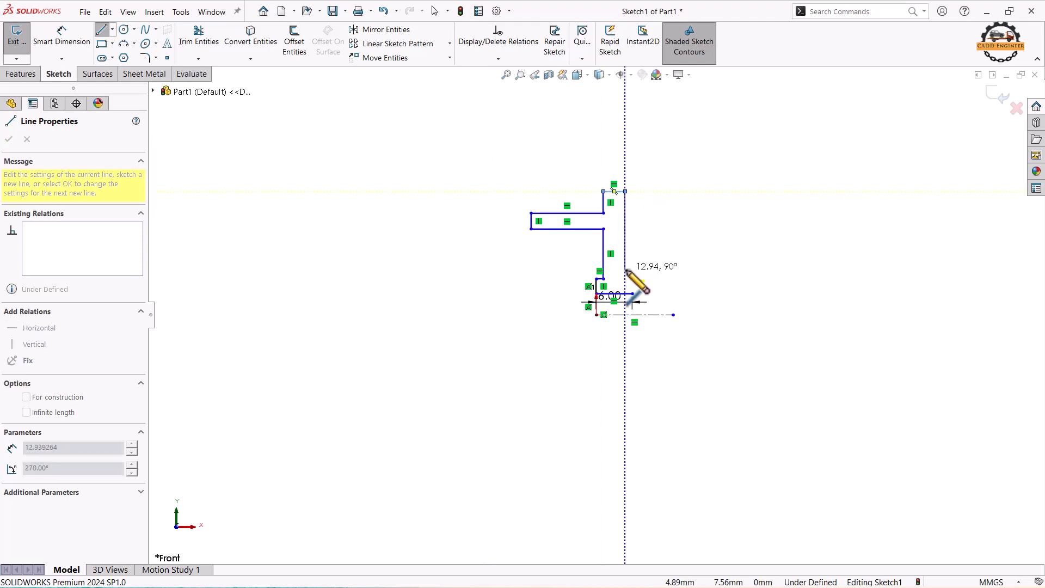
{"action": "left_click", "coordinate": [626, 270]}
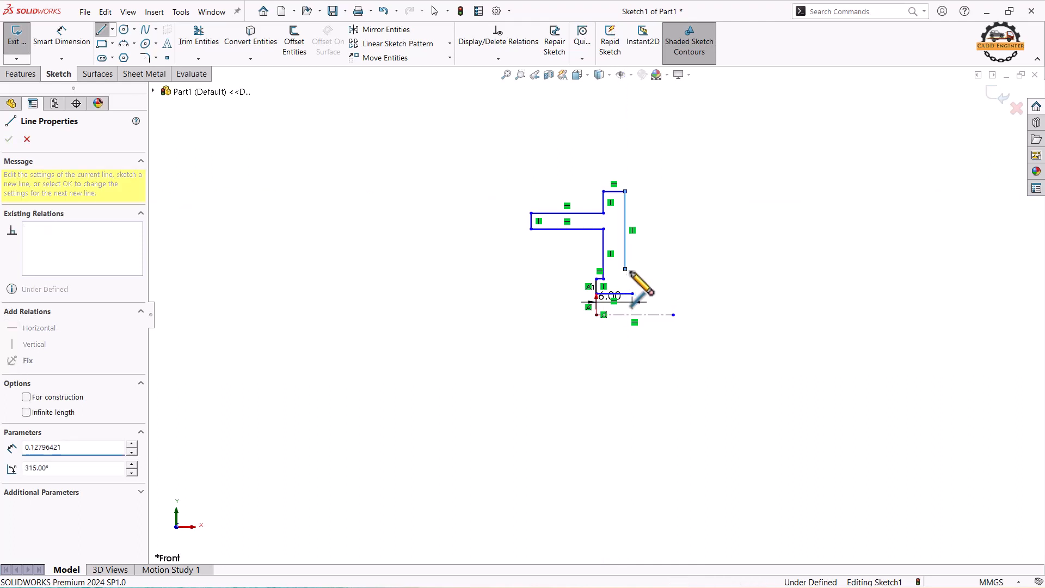
{"action": "left_click", "coordinate": [633, 269]}
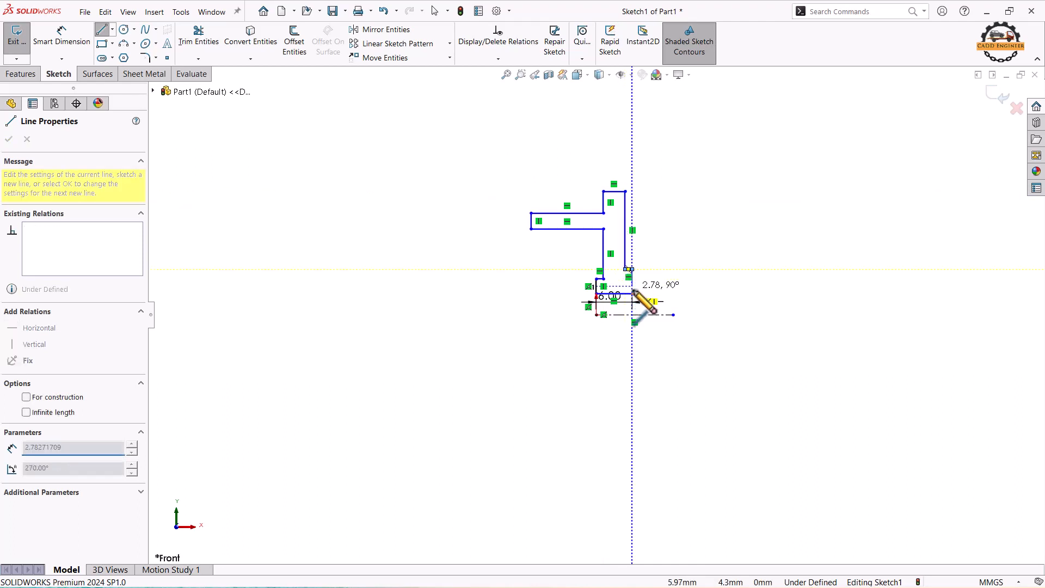
{"action": "left_click", "coordinate": [633, 294]}
{"action": "key", "text": "Escape"}
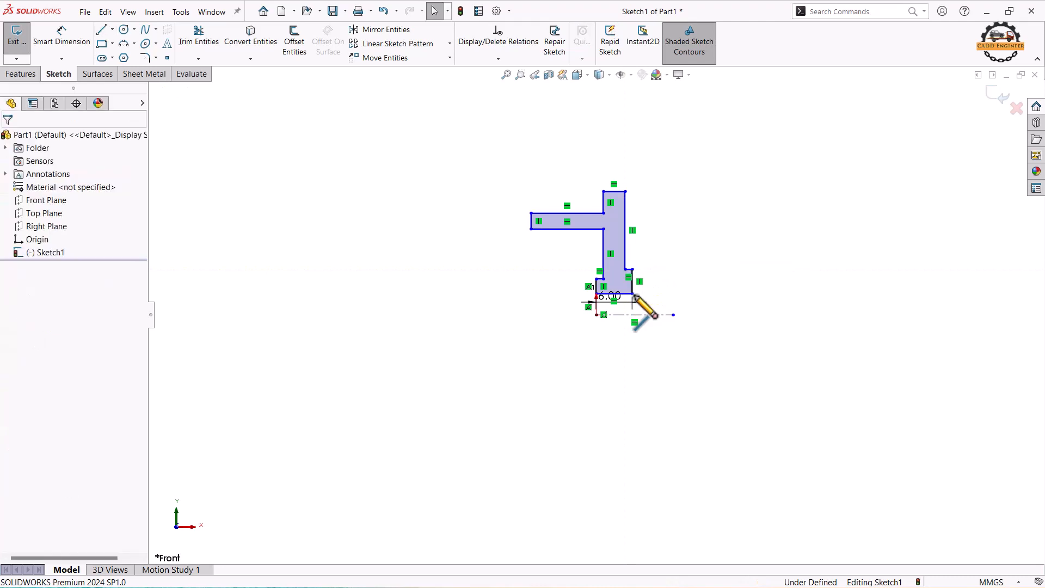
Dimension the profile's lower left corner to the centerline as a doubled diameter distance of 10 mm.
{"action": "scroll", "coordinate": [659, 275], "scroll_direction": "down", "scroll_amount": 3}
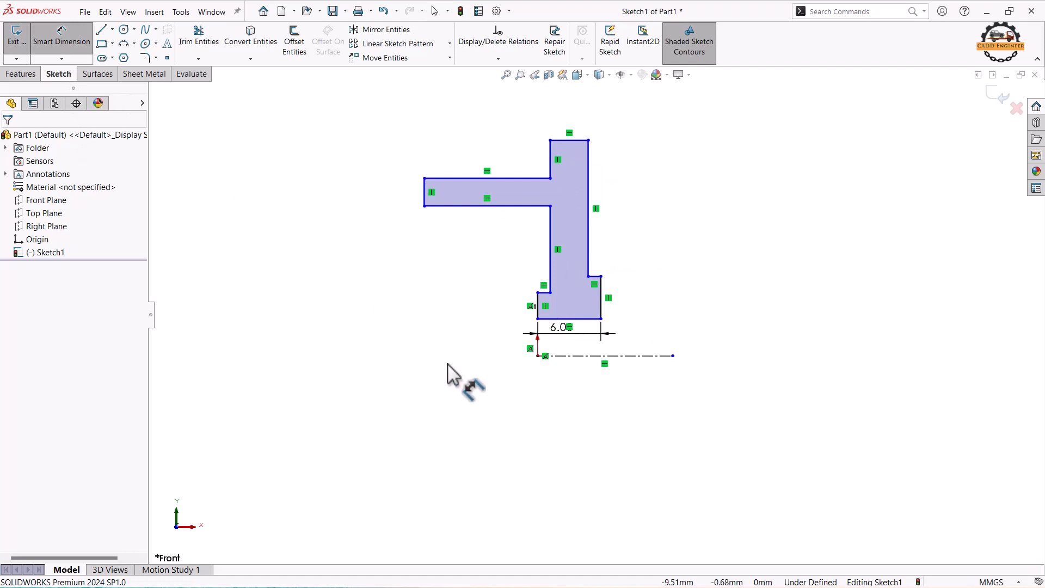
{"action": "left_click", "coordinate": [538, 319]}
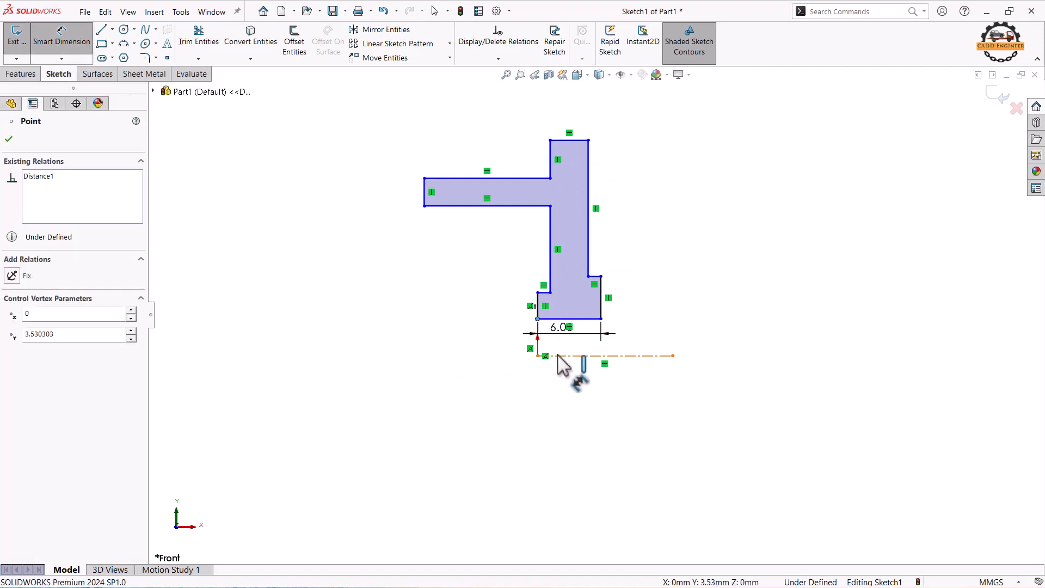
{"action": "left_click", "coordinate": [558, 356]}
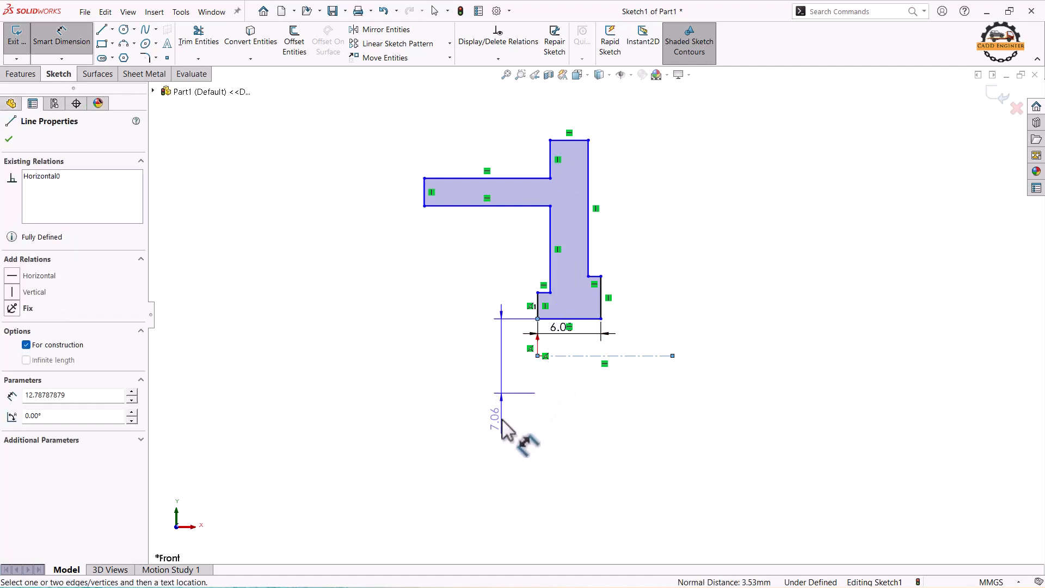
{"action": "left_click", "coordinate": [500, 373]}
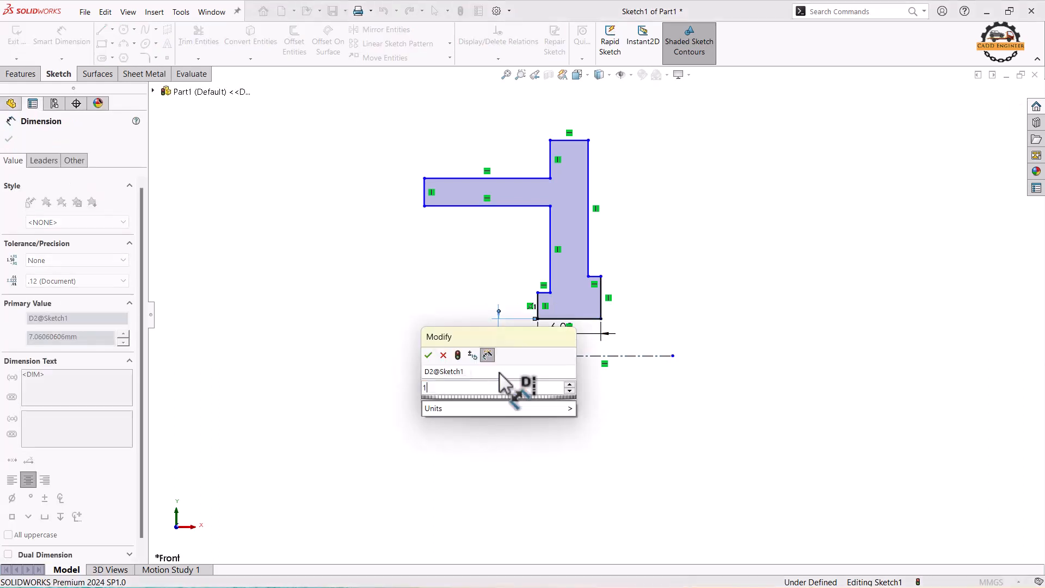
Dimension the upper corner of the left hub step about the centerline as a 12 mm diameter.
{"action": "left_click", "coordinate": [538, 293]}
{"action": "left_click", "coordinate": [586, 356]}
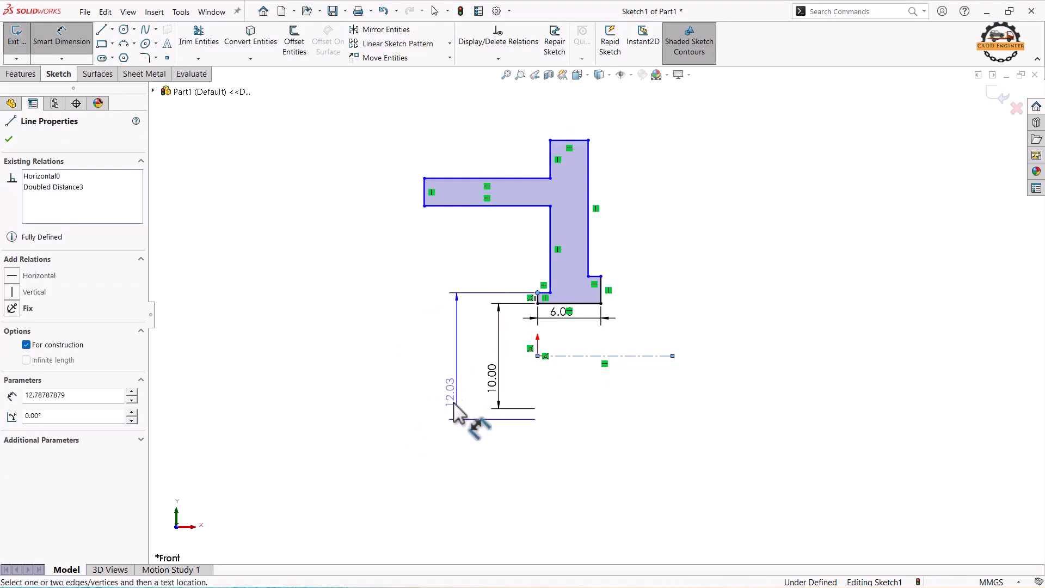
{"action": "left_click", "coordinate": [429, 383]}
{"action": "type", "text": "12"}
{"action": "key", "text": "Return"}
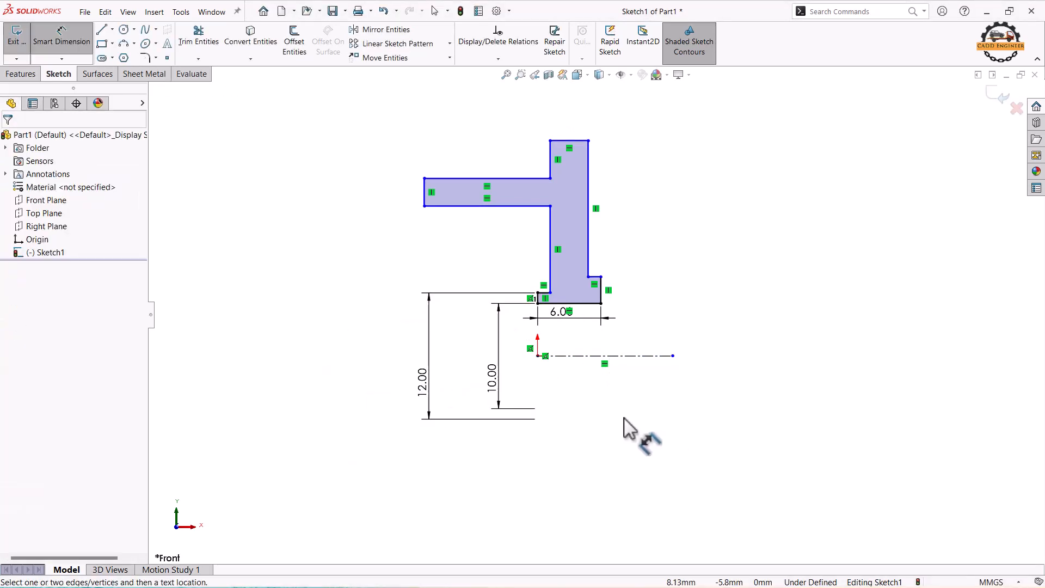
Dimension the upper corner of the right hub step about the centerline as a 20 mm diameter.
{"action": "left_click", "coordinate": [643, 356]}
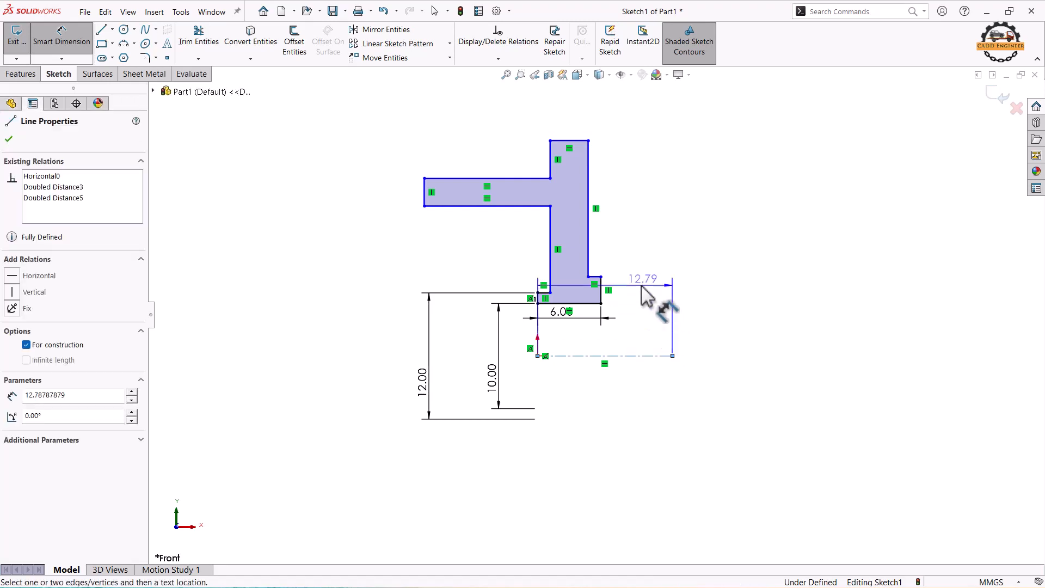
{"action": "left_click", "coordinate": [601, 277]}
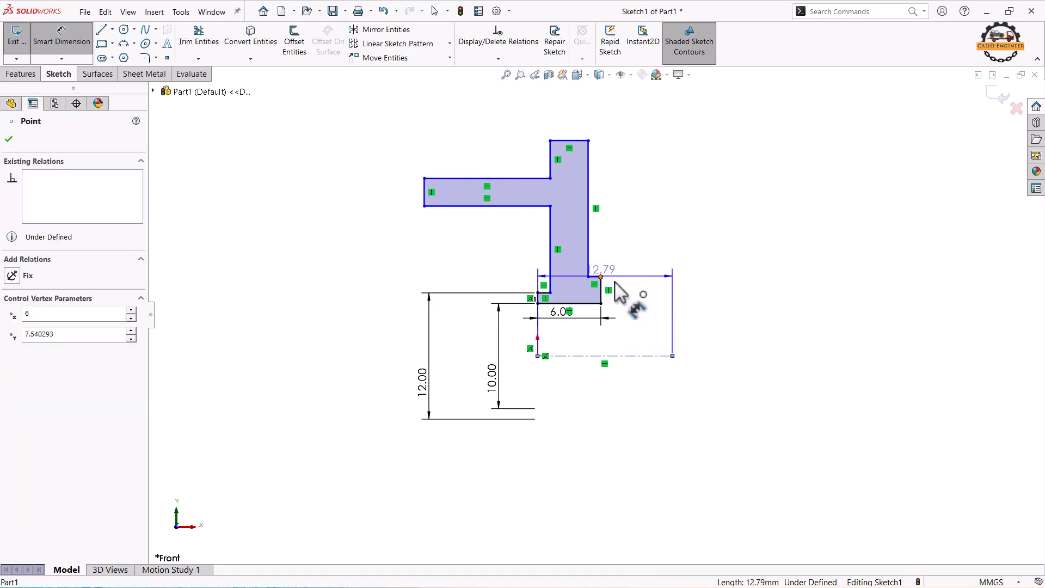
{"action": "left_click", "coordinate": [660, 384]}
{"action": "type", "text": "20"}
{"action": "key", "text": "Return"}
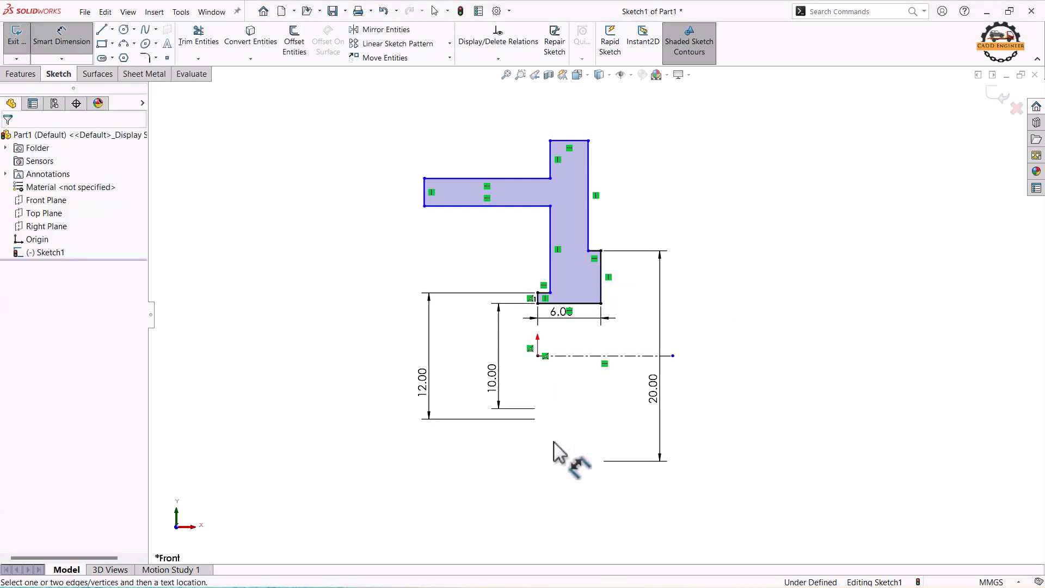
Dimension the lower left corner of the horizontal arm about the centerline as a 34 mm diameter.
{"action": "left_click", "coordinate": [425, 206]}
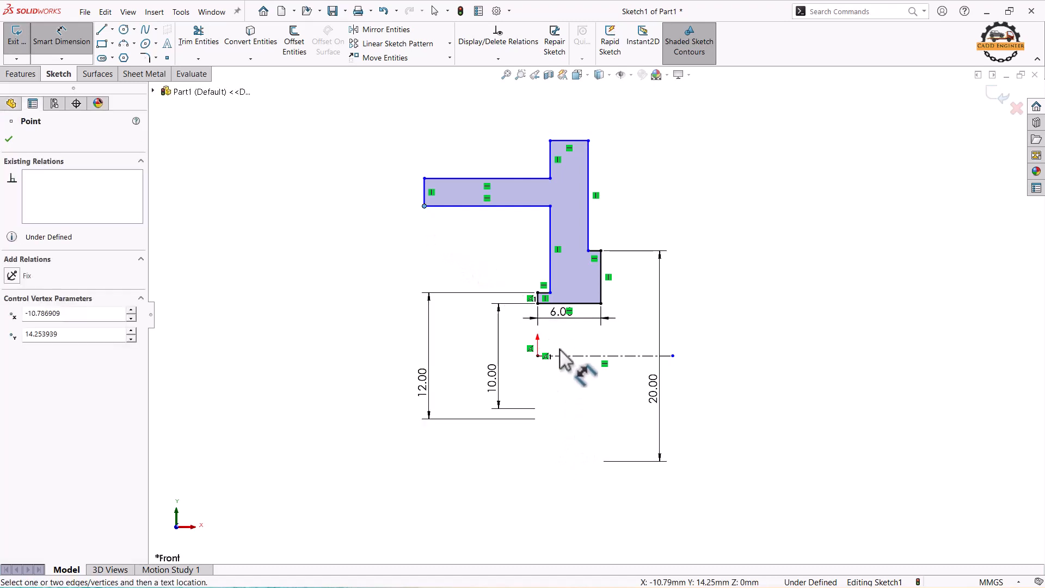
{"action": "left_click", "coordinate": [563, 356]}
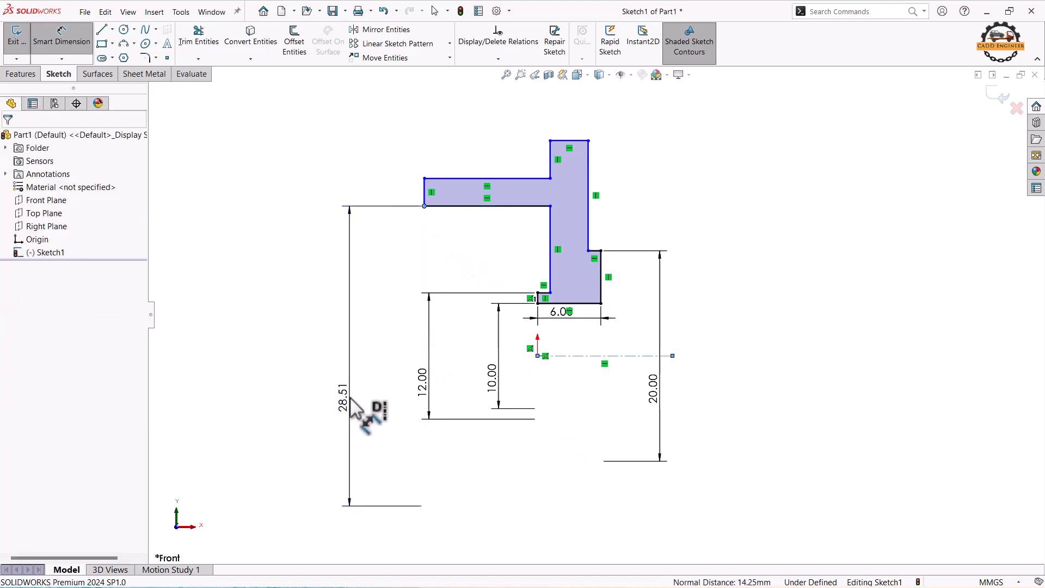
{"action": "left_click", "coordinate": [351, 400]}
{"action": "type", "text": "3"}
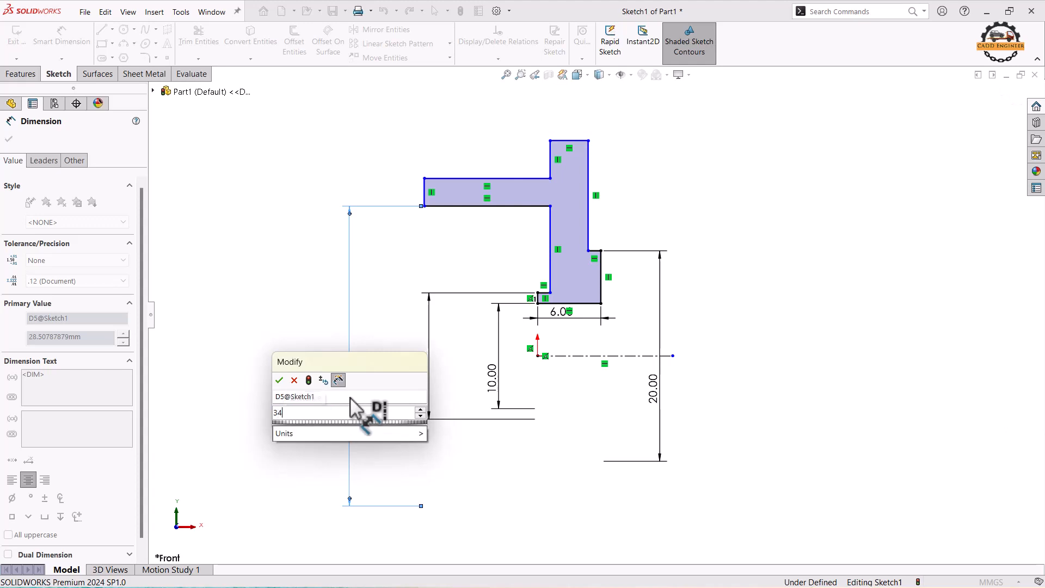
{"action": "type", "text": "4"}
{"action": "key", "text": "Return"}
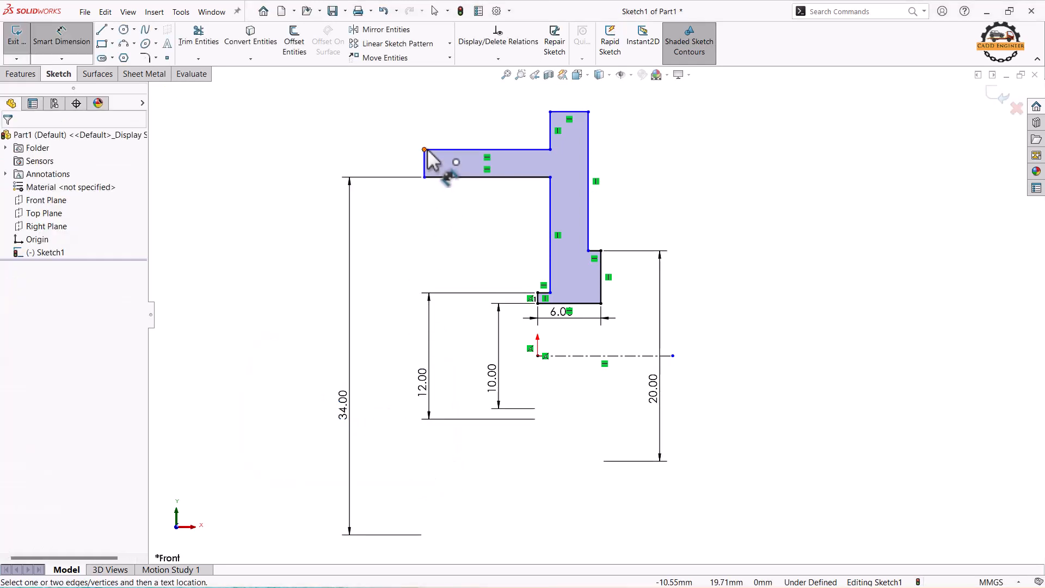
Dimension the upper left corner of the horizontal arm about the centerline as a 40 mm diameter.
{"action": "left_click", "coordinate": [425, 150]}
{"action": "left_click", "coordinate": [571, 356]}
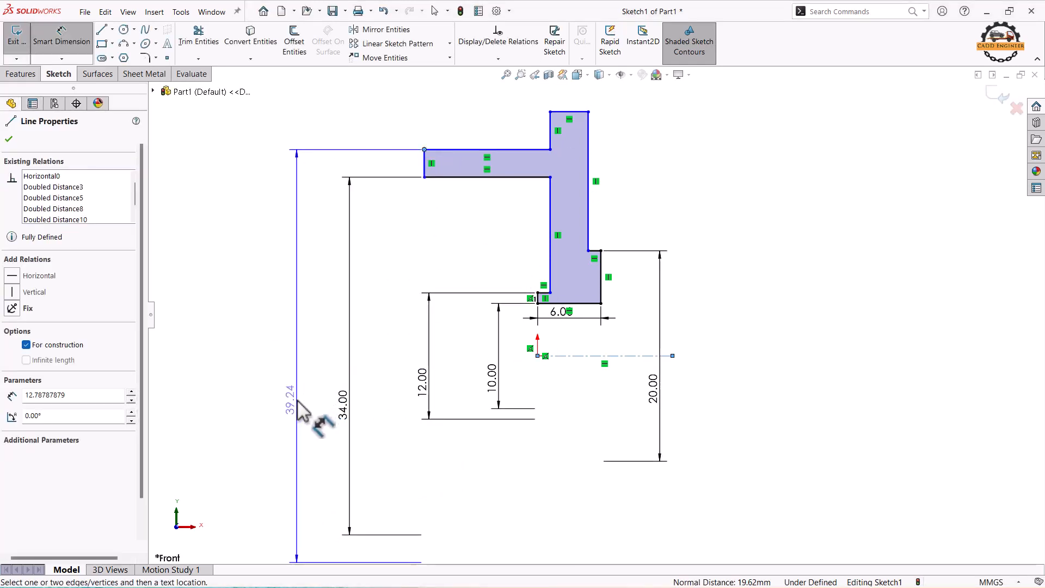
{"action": "left_click", "coordinate": [299, 413]}
{"action": "type", "text": "40"}
{"action": "key", "text": "Return"}
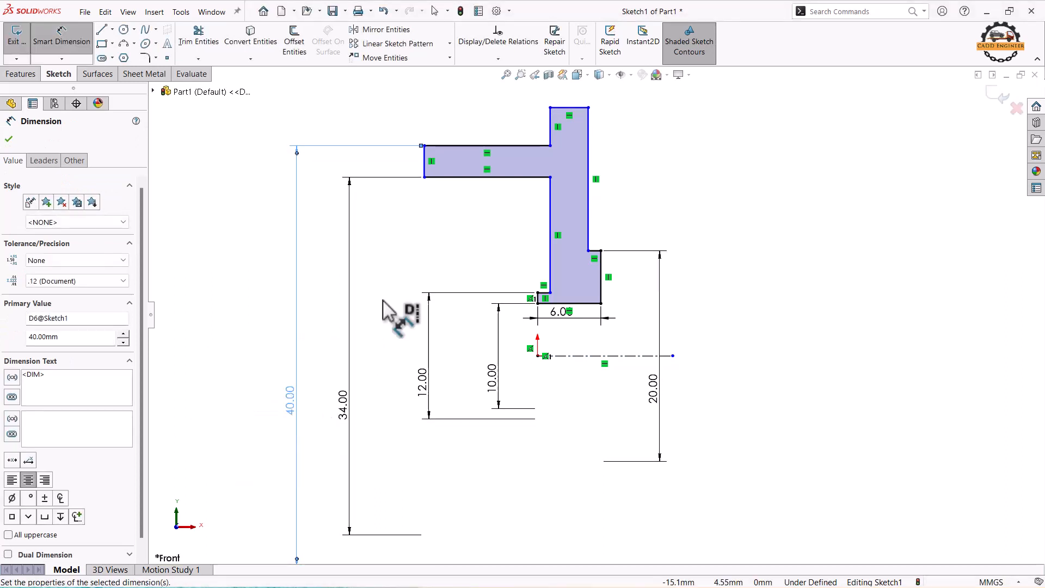
Dimension the upper left corner of the vertical web about the centerline as a 42 mm diameter.
{"action": "left_click", "coordinate": [551, 108]}
{"action": "left_click", "coordinate": [577, 356]}
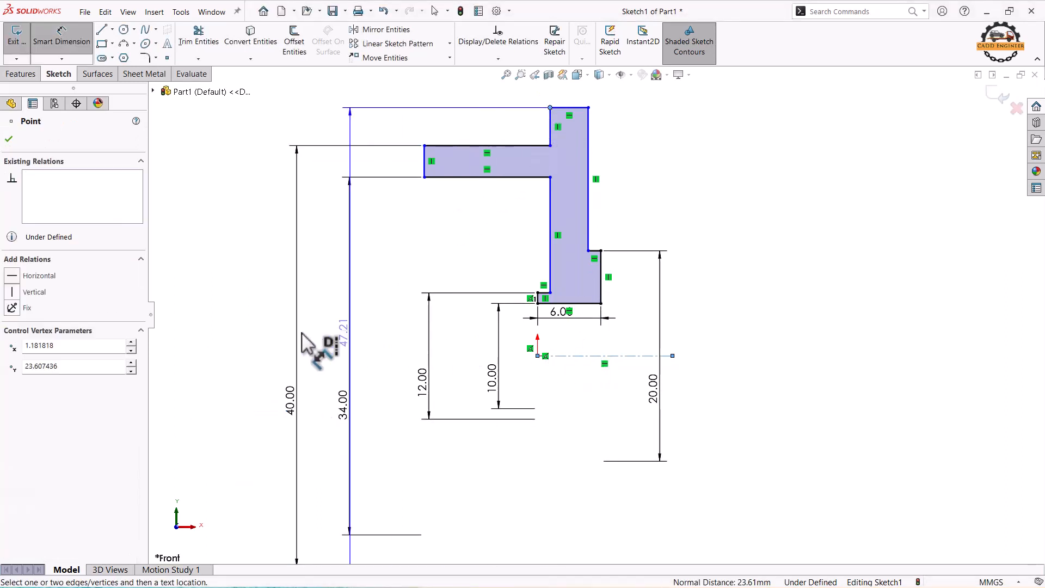
{"action": "left_click", "coordinate": [239, 375]}
{"action": "type", "text": "42"}
{"action": "key", "text": "Return"}
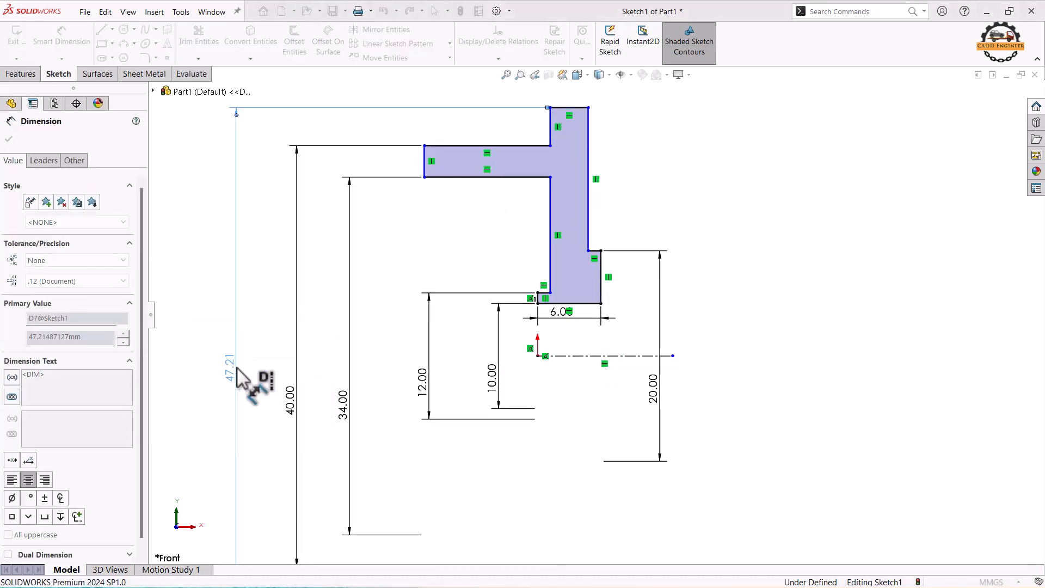
{"action": "key", "text": "Escape"}
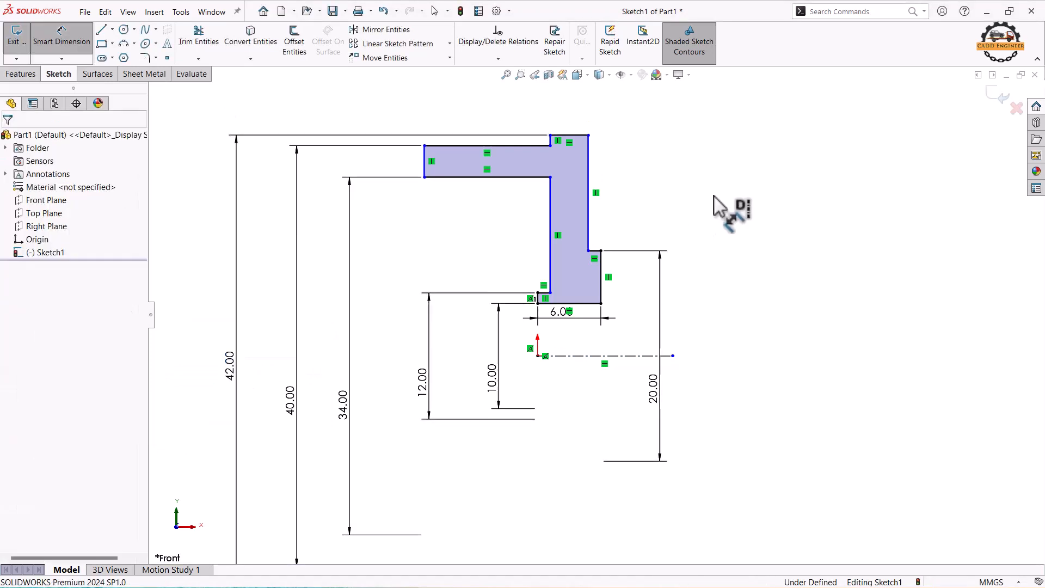
Dimension the upper edge of the horizontal arm as 11 mm long.
{"action": "left_click", "coordinate": [486, 146]}
{"action": "left_click", "coordinate": [480, 119]}
{"action": "type", "text": "11"}
{"action": "key", "text": "Return"}
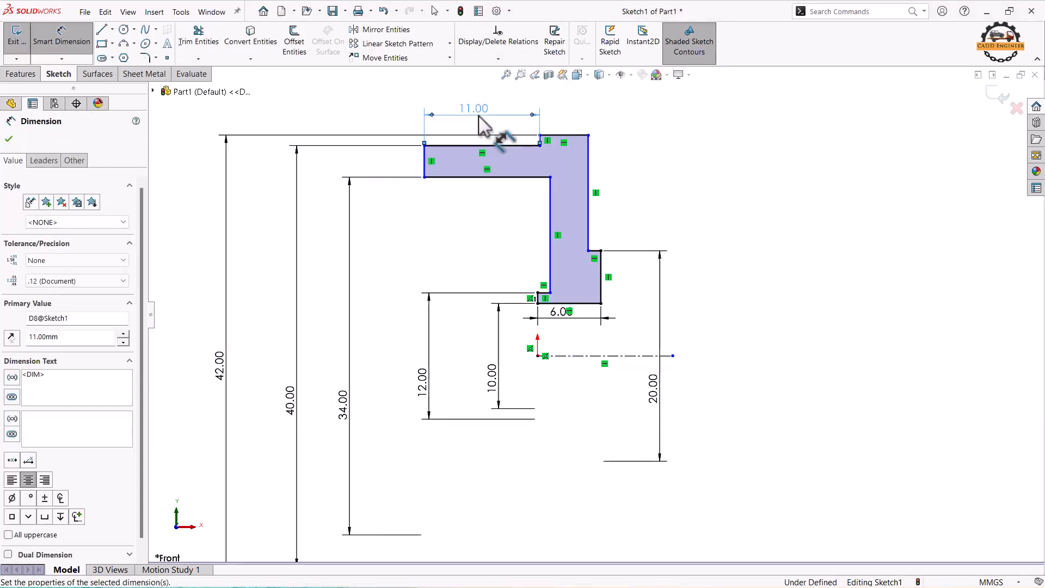
{"action": "key", "text": "Escape"}
Dimension the short top edge of the vertical web as 3 mm long.
{"action": "left_click", "coordinate": [566, 135]}
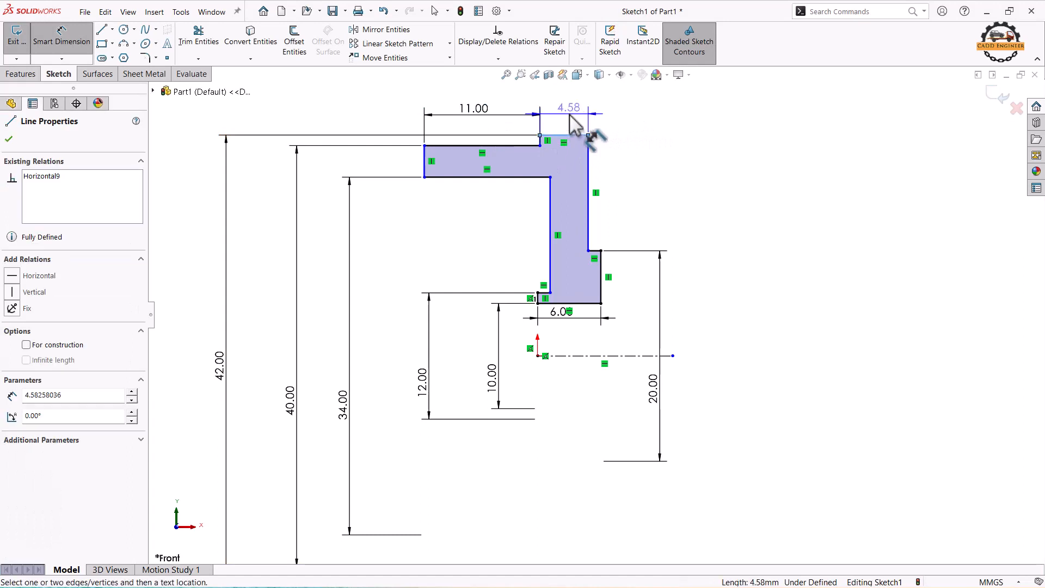
{"action": "left_click", "coordinate": [571, 119]}
{"action": "type", "text": "3"}
{"action": "key", "text": "Return"}
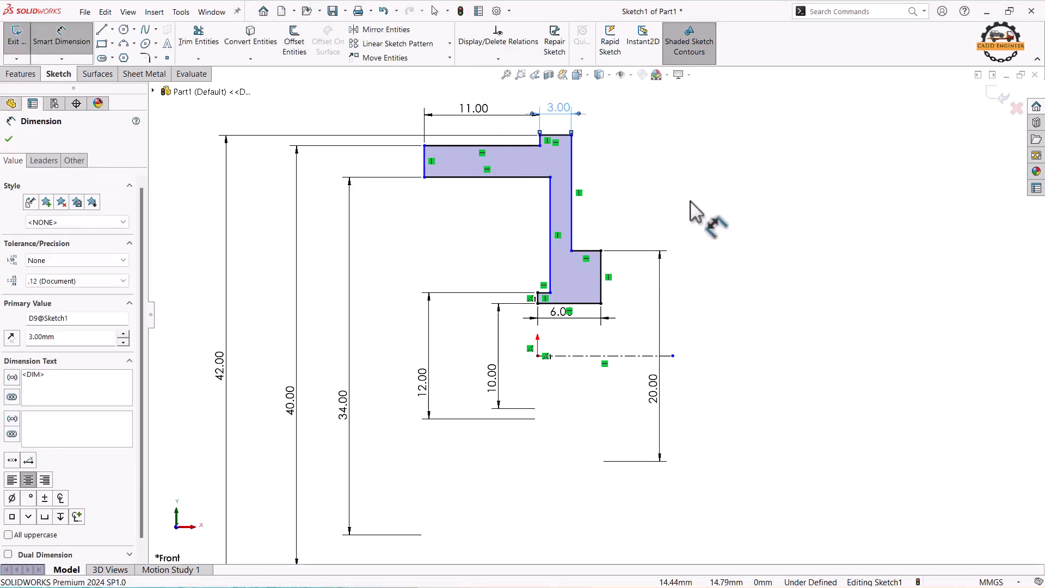
{"action": "key", "text": "Escape"}
Dimension the horizontal edge of the right hub step as 2 mm long.
{"action": "left_click", "coordinate": [590, 251]}
{"action": "left_click", "coordinate": [595, 234]}
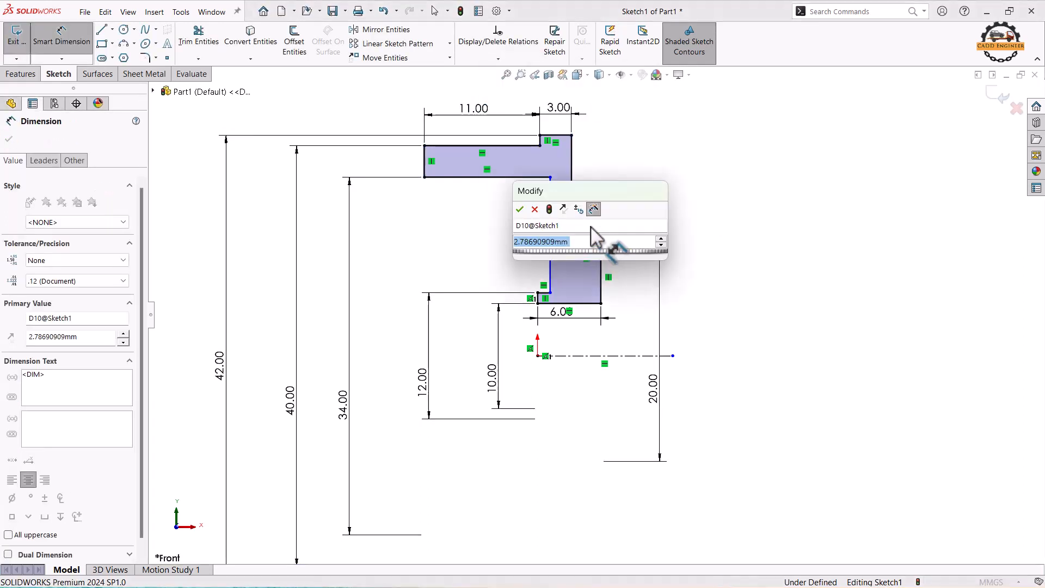
{"action": "key", "text": "Return"}
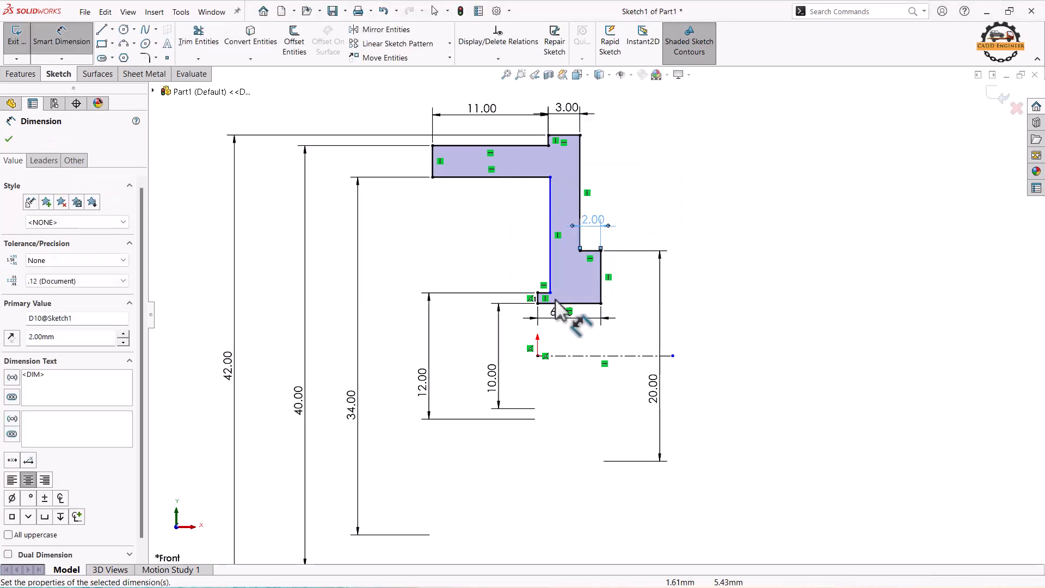
Dimension the left hub step's width from its outer corner to the web's left edge as 1 mm.
{"action": "left_click", "coordinate": [538, 293]}
{"action": "left_click", "coordinate": [550, 275]}
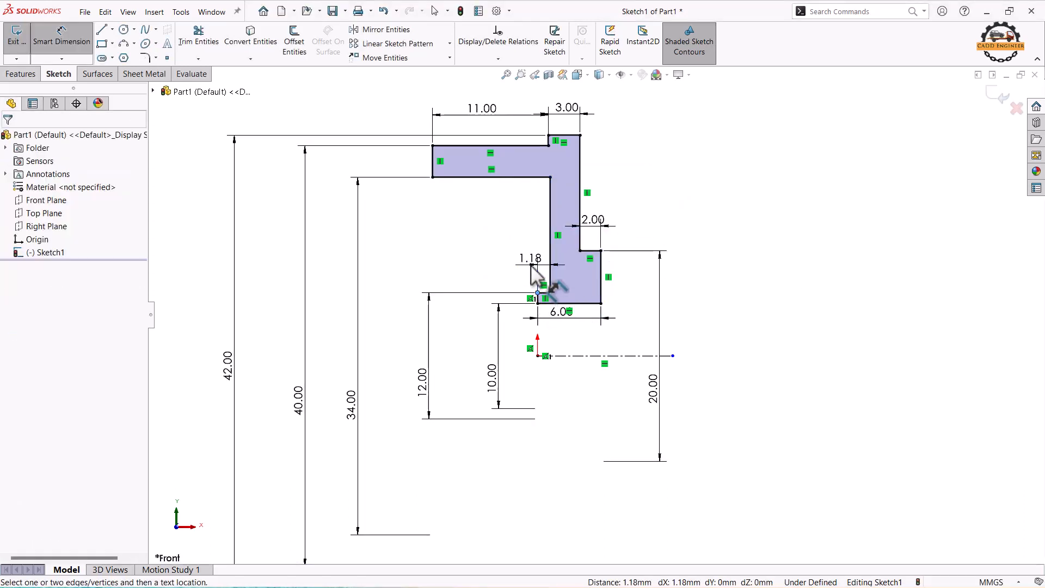
{"action": "left_click", "coordinate": [530, 266]}
{"action": "type", "text": "1"}
{"action": "key", "text": "Return"}
{"action": "left_click", "coordinate": [802, 268]}
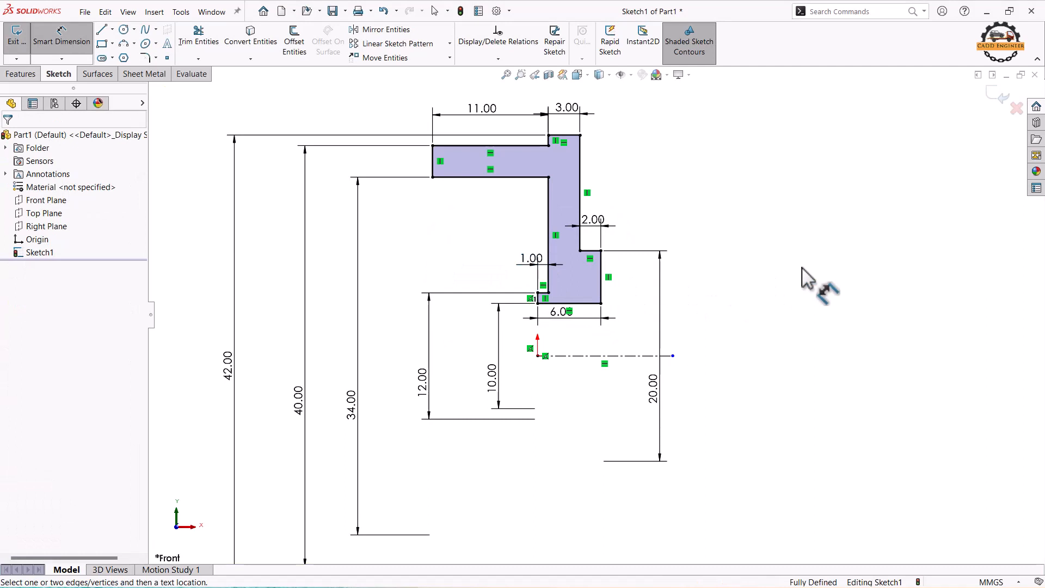
Close the sketch and revolve the profile 360 degrees about the centerline.
{"action": "left_click", "coordinate": [1002, 96]}
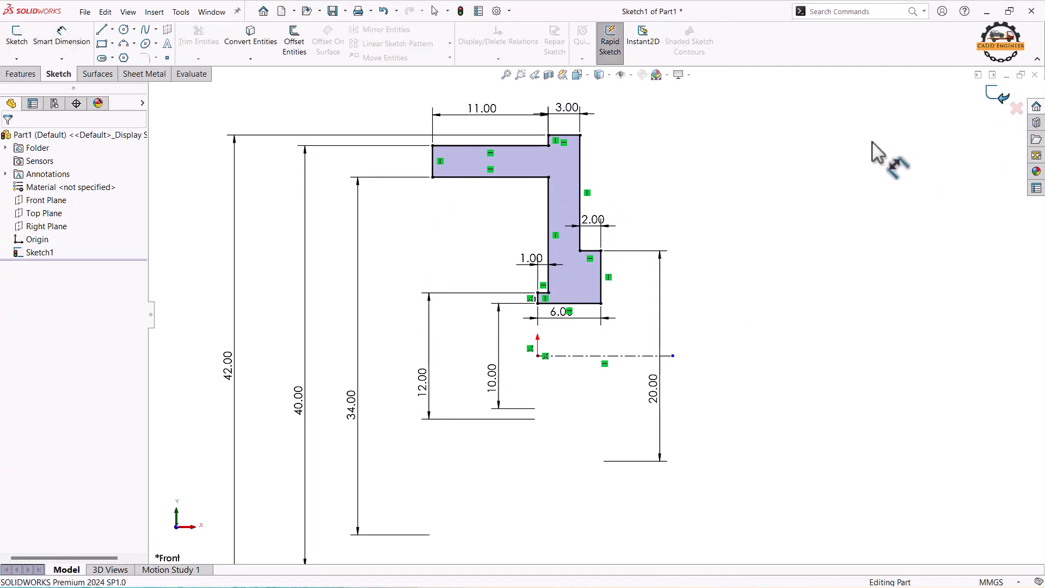
{"action": "left_click", "coordinate": [20, 75]}
{"action": "left_click", "coordinate": [71, 48]}
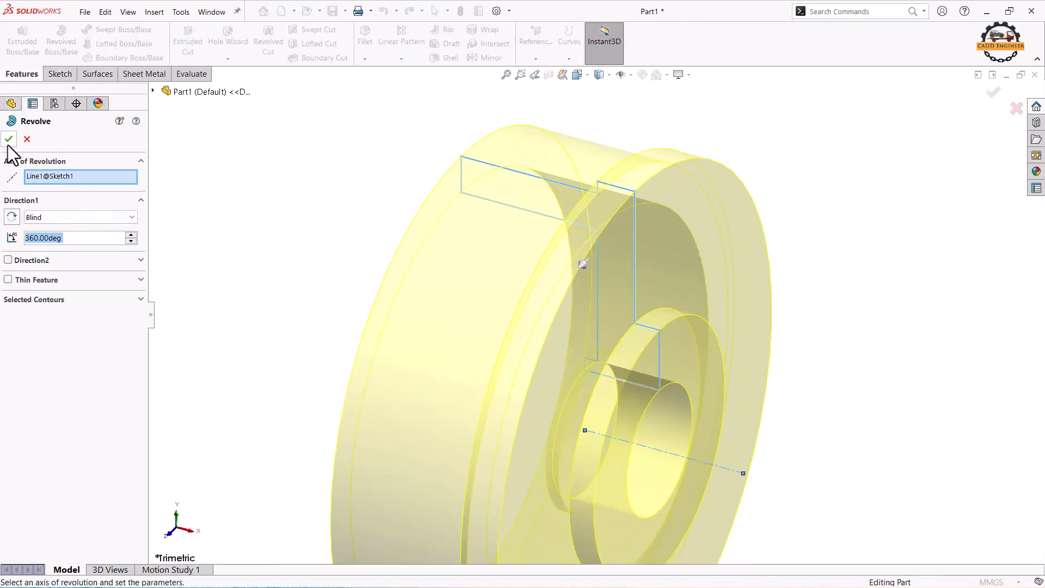
{"action": "left_click", "coordinate": [9, 139]}
Start a sketch on the flange's narrow annular face and convert the outermost 42 mm circular edge into it.
{"action": "mouse_move", "coordinate": [679, 224]}
{"action": "middle_mouse_down"}
{"action": "mouse_move", "coordinate": [693, 303]}
{"action": "mouse_move", "coordinate": [652, 313]}
{"action": "middle_mouse_up"}
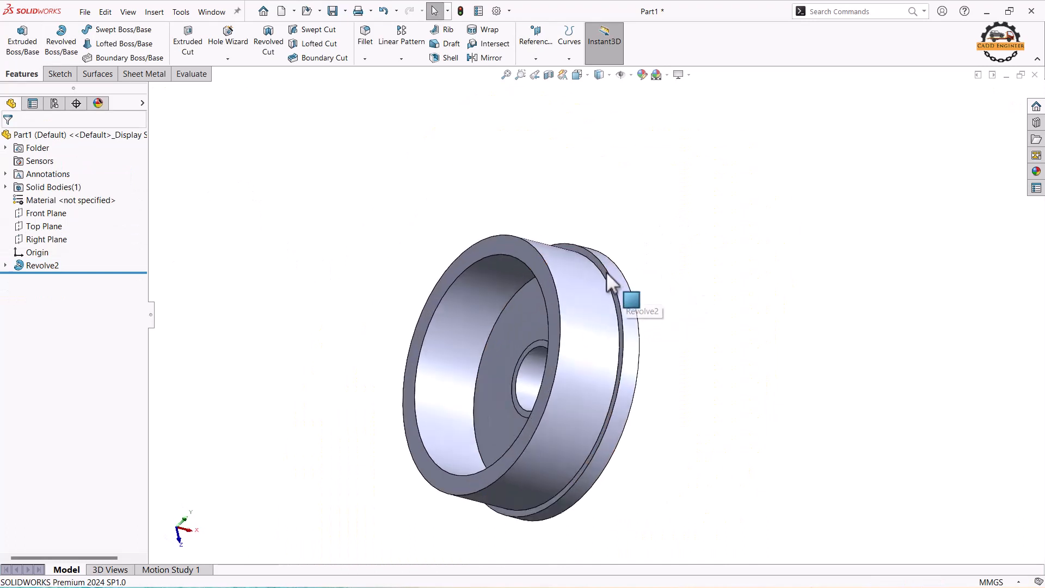
{"action": "left_click", "coordinate": [597, 262]}
{"action": "left_click", "coordinate": [642, 231]}
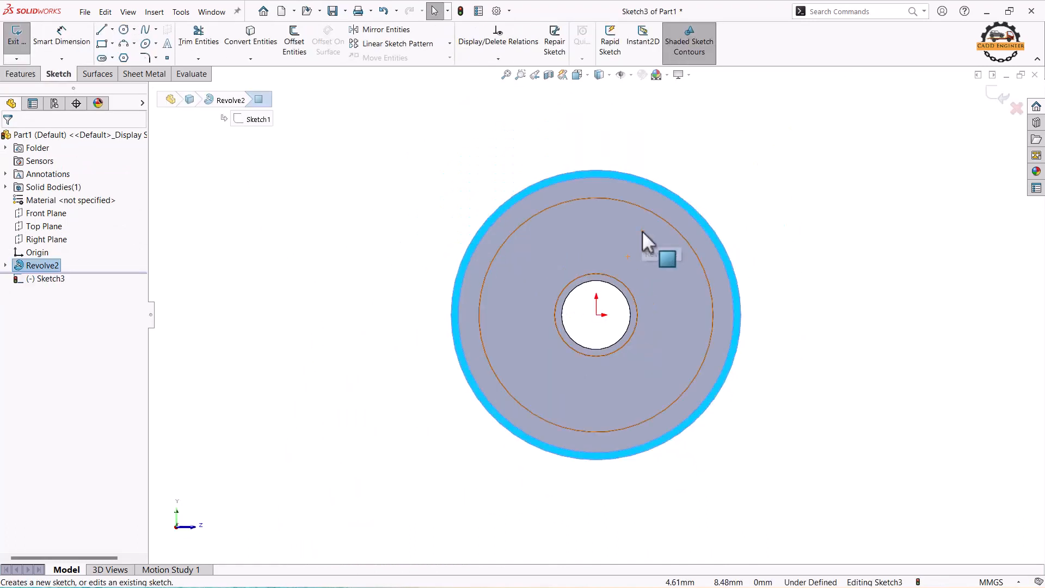
{"action": "left_click", "coordinate": [259, 49]}
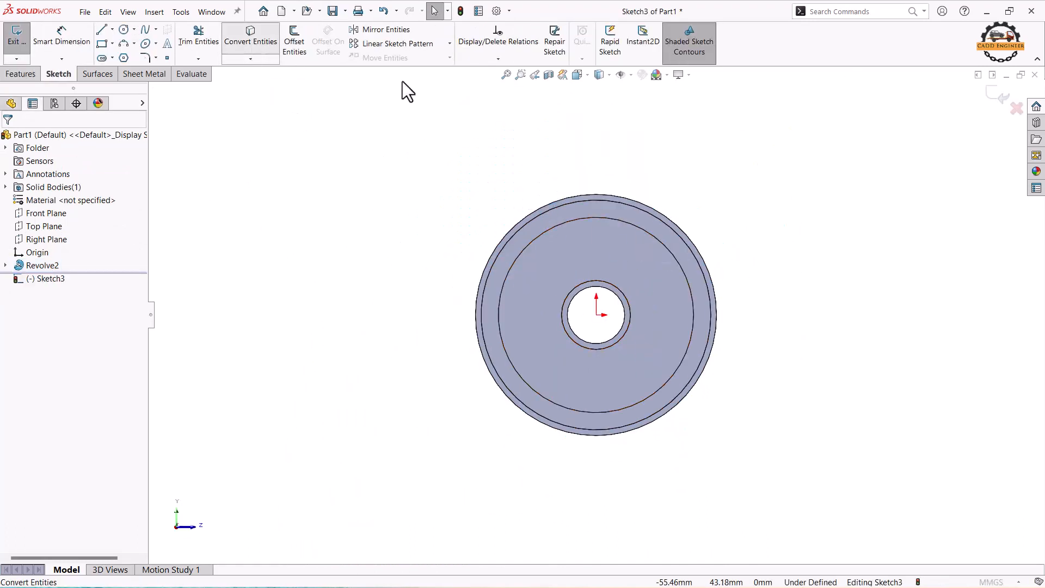
{"action": "left_click", "coordinate": [586, 192]}
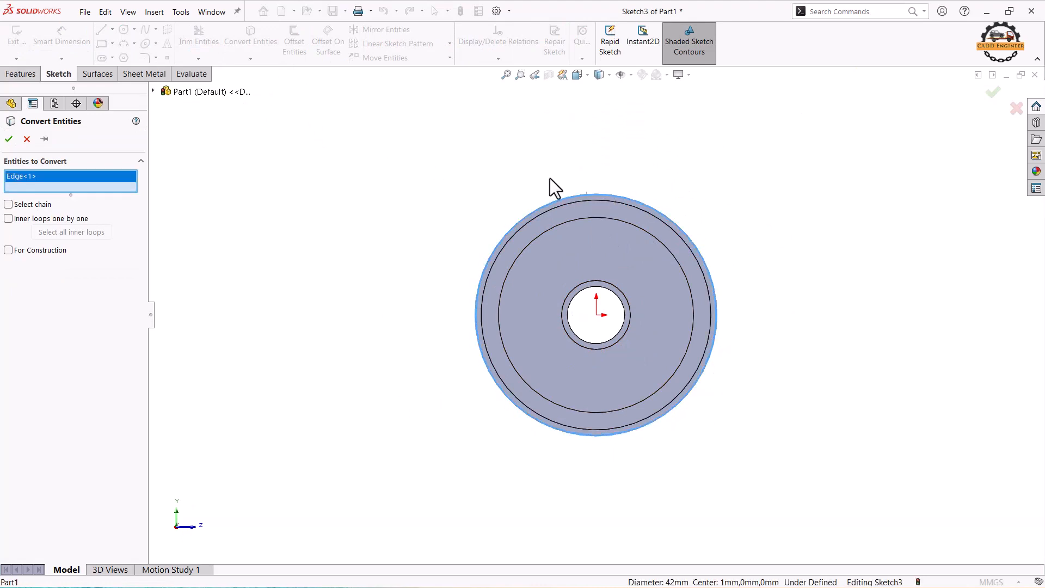
{"action": "left_click", "coordinate": [8, 140]}
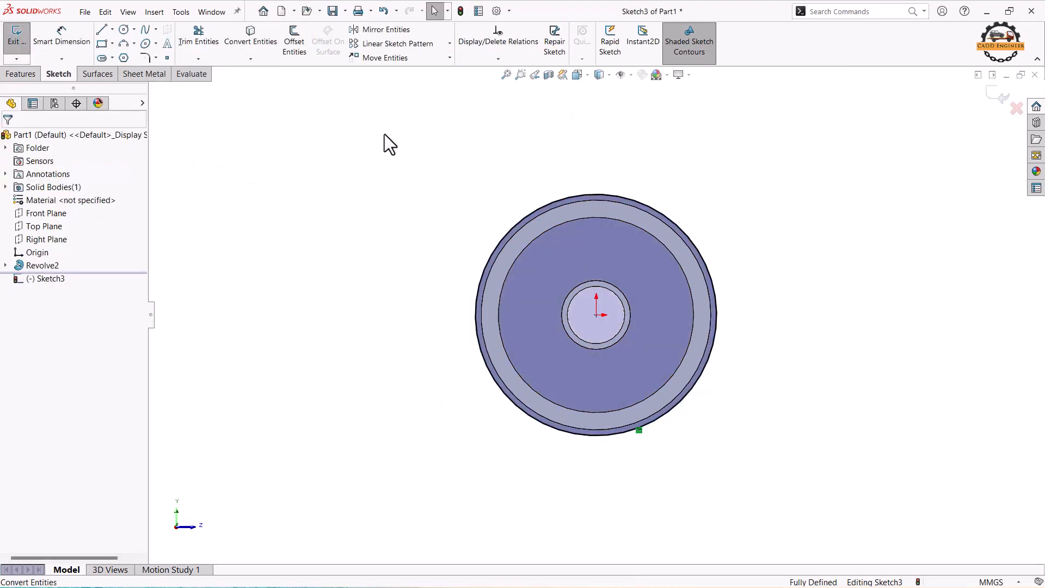
Sketch a circle directly above the converted outer circle and dimension its diameter as 10 mm.
{"action": "left_click", "coordinate": [124, 28]}
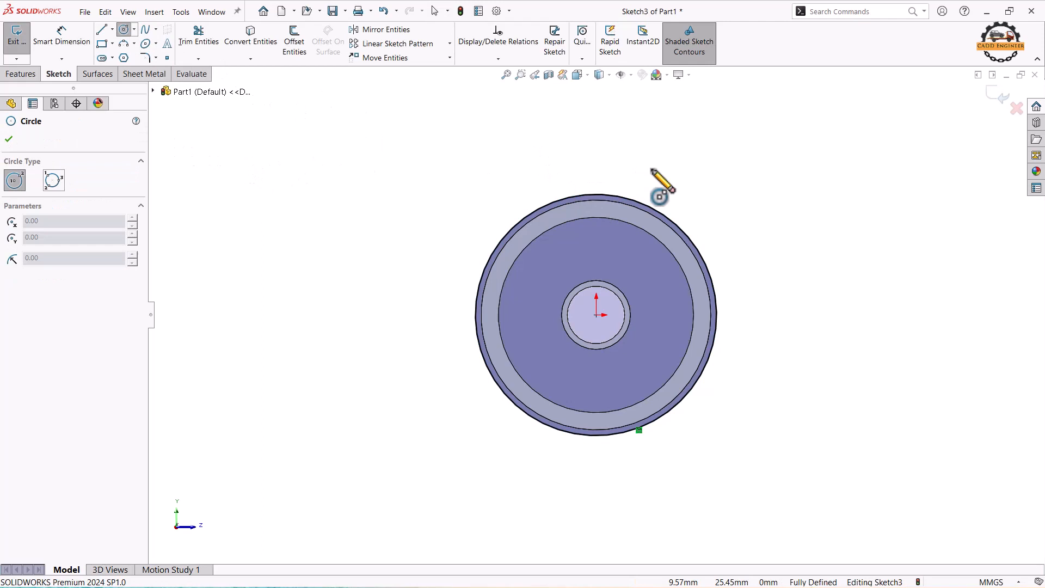
{"action": "left_click", "coordinate": [596, 158]}
{"action": "left_click", "coordinate": [618, 178]}
{"action": "left_click", "coordinate": [62, 45]}
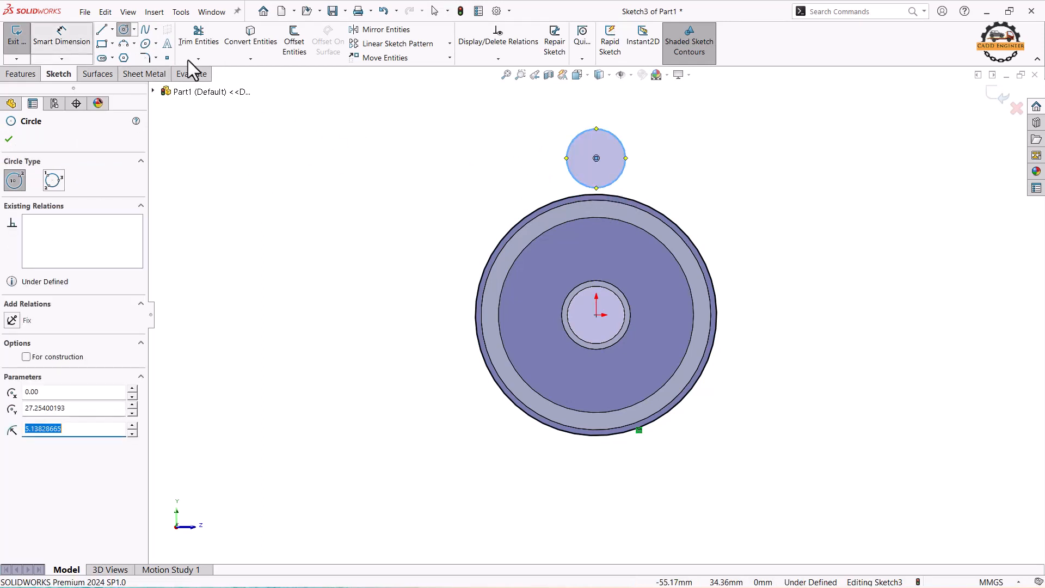
{"action": "left_click", "coordinate": [623, 143]}
{"action": "left_click", "coordinate": [648, 140]}
{"action": "type", "text": "10"}
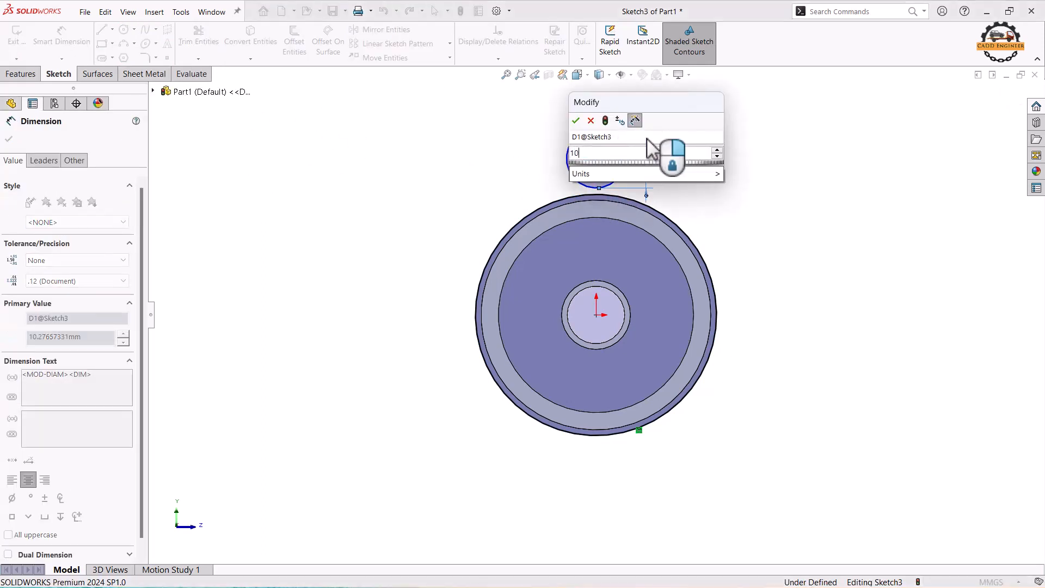
{"action": "key", "text": "Return"}
Dimension the vertical distance from the origin to the small circle's center as 25 mm.
{"action": "left_click", "coordinate": [597, 314]}
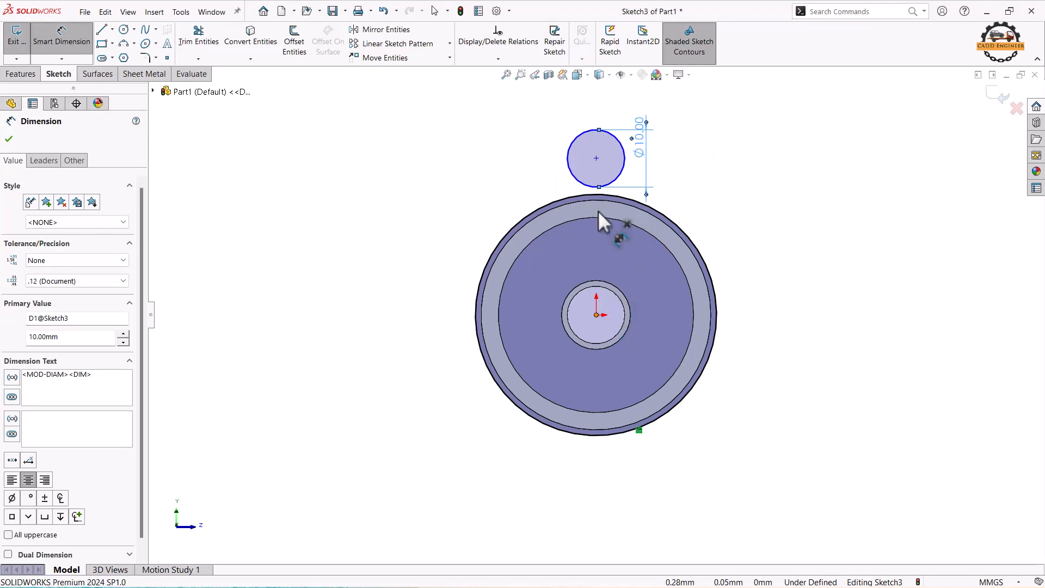
{"action": "left_click", "coordinate": [596, 158]}
{"action": "left_click", "coordinate": [773, 236]}
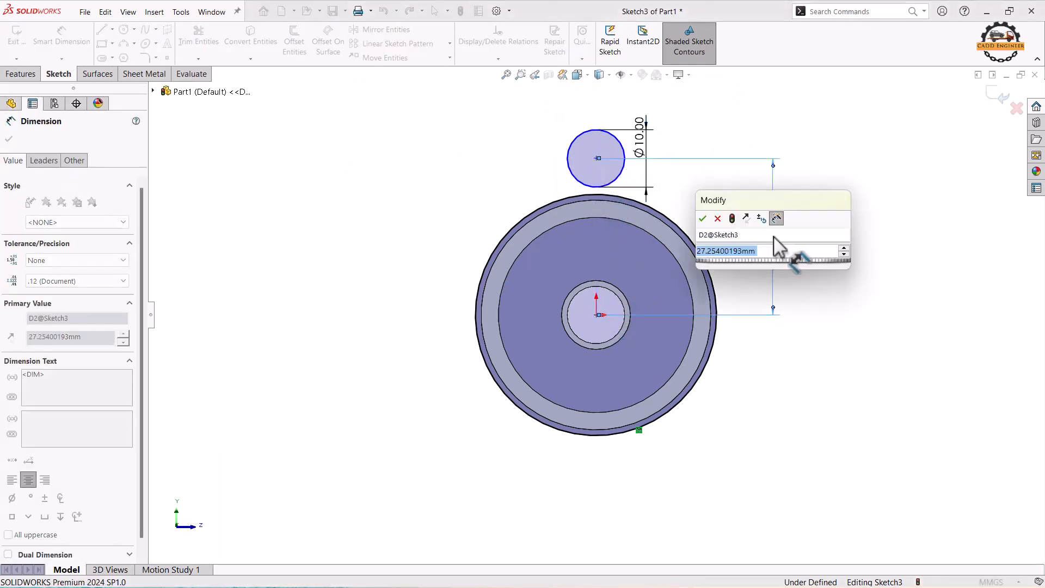
{"action": "key", "text": "Return"}
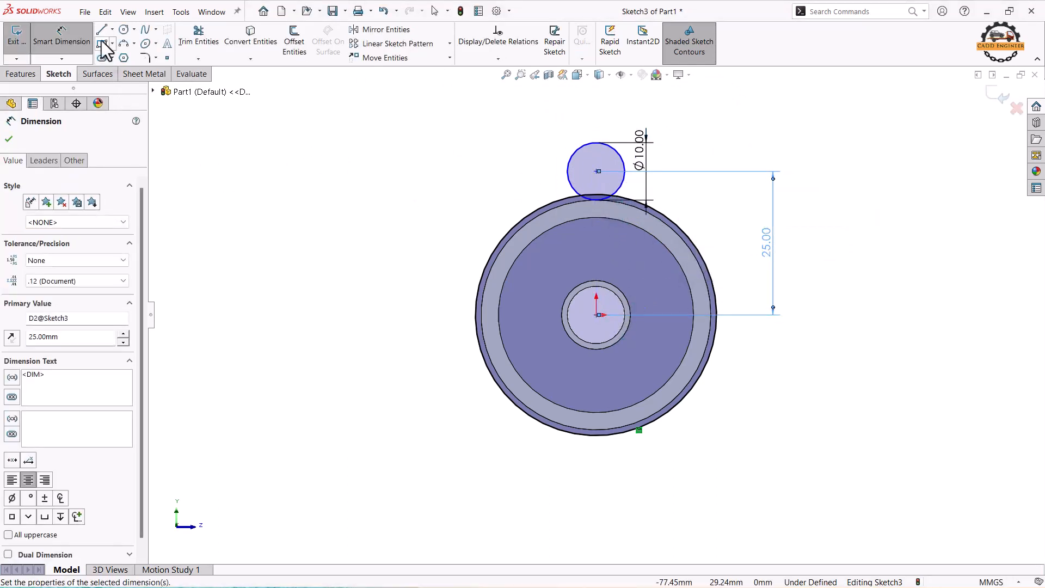
Draw vertical lines from the small circle's left and right sides down to the large circle, each about 4.6 mm long.
{"action": "left_click", "coordinate": [102, 29]}
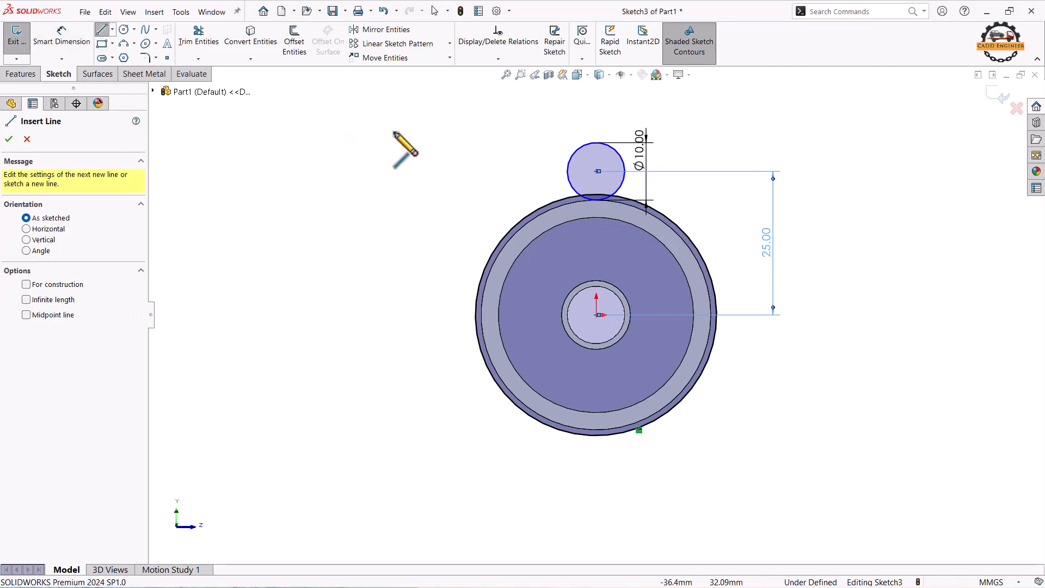
{"action": "left_click", "coordinate": [567, 172]}
{"action": "left_click", "coordinate": [567, 198]}
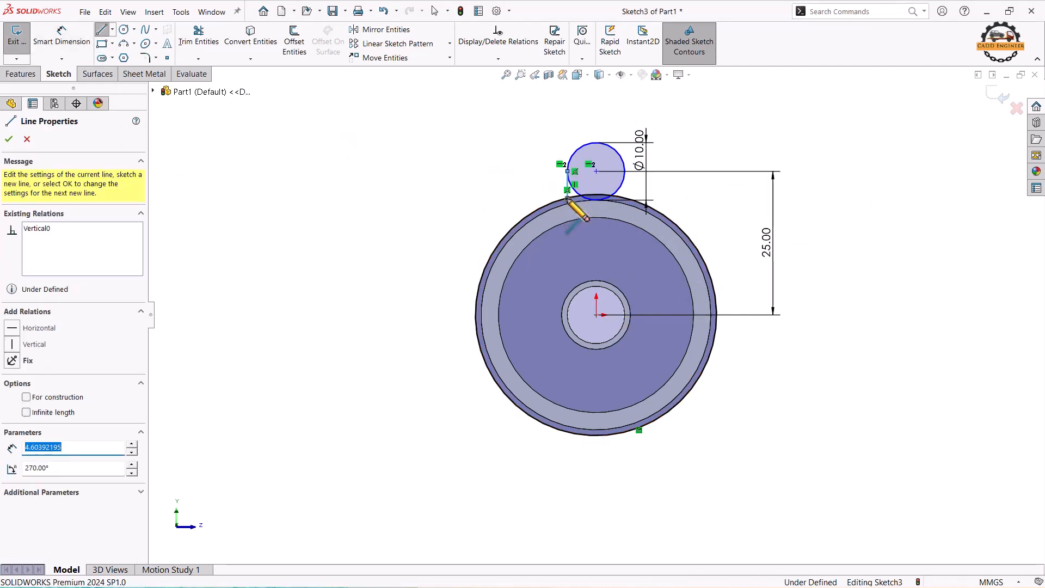
{"action": "key", "text": "Escape"}
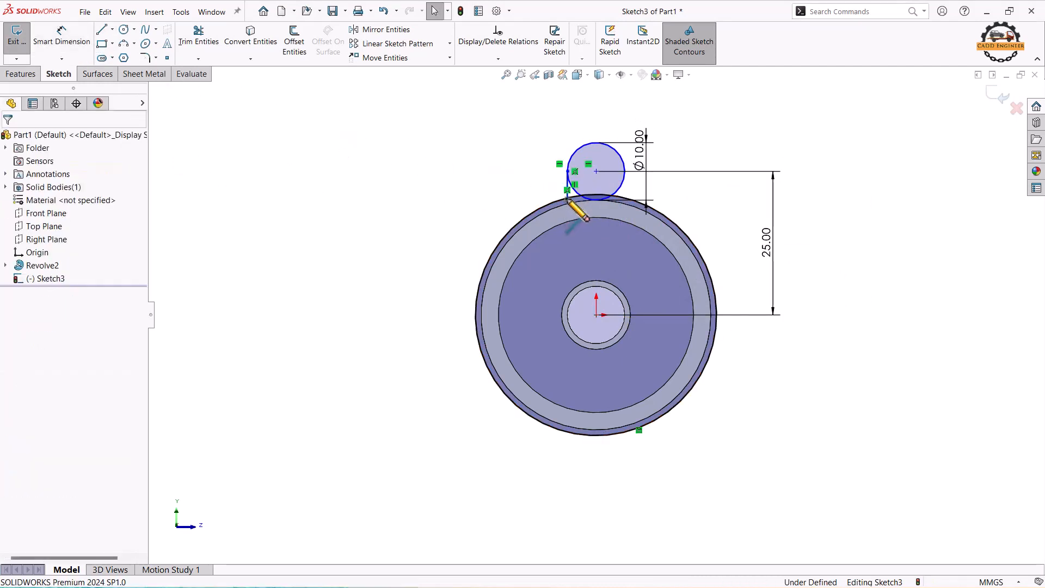
{"action": "left_click", "coordinate": [101, 31]}
{"action": "left_click", "coordinate": [624, 172]}
{"action": "left_click", "coordinate": [624, 198]}
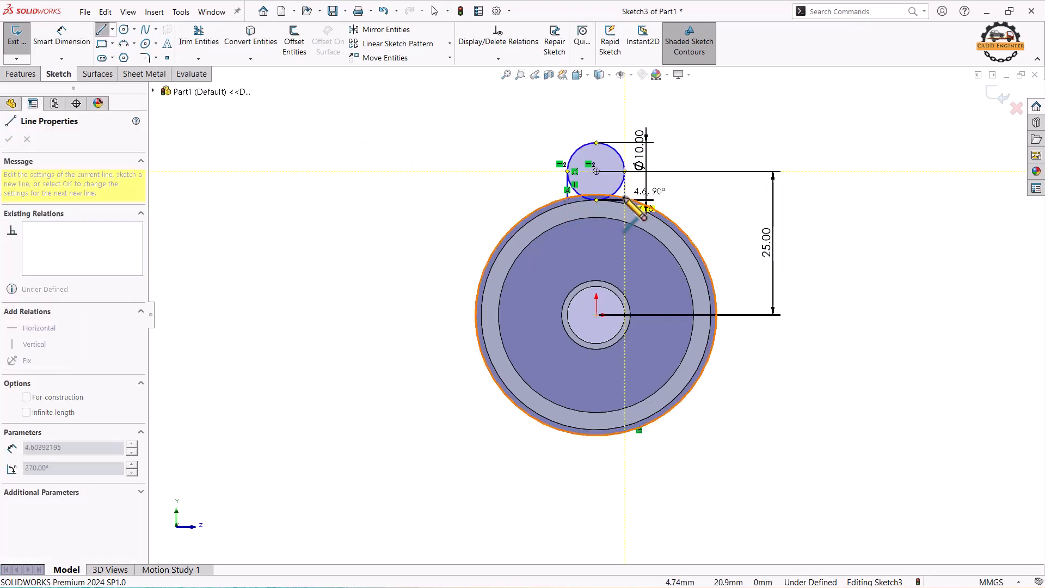
{"action": "key", "text": "Escape"}
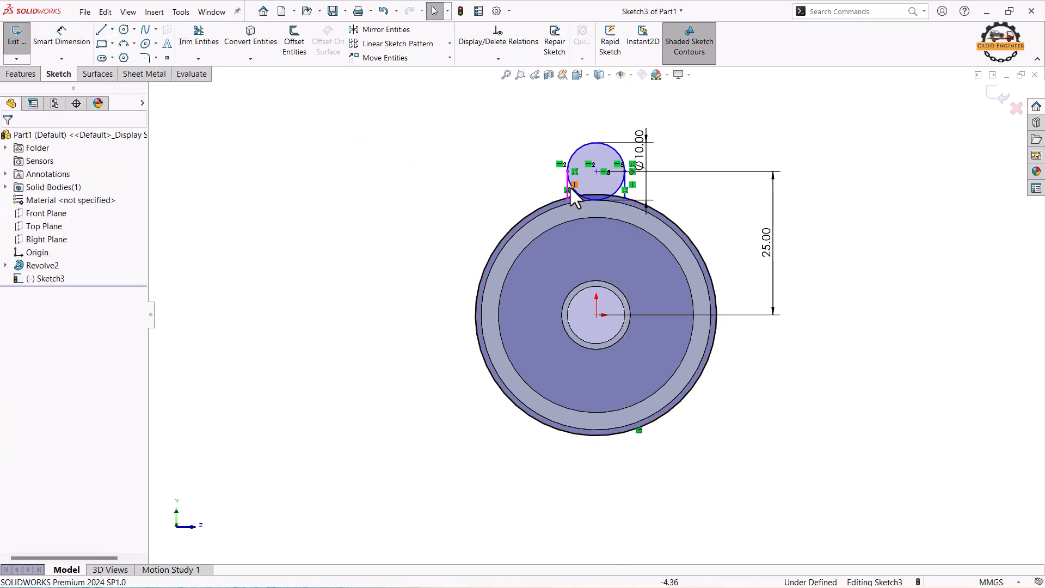
Add a tangent relation between the left vertical line and the small circle.
{"action": "left_click", "coordinate": [567, 184]}
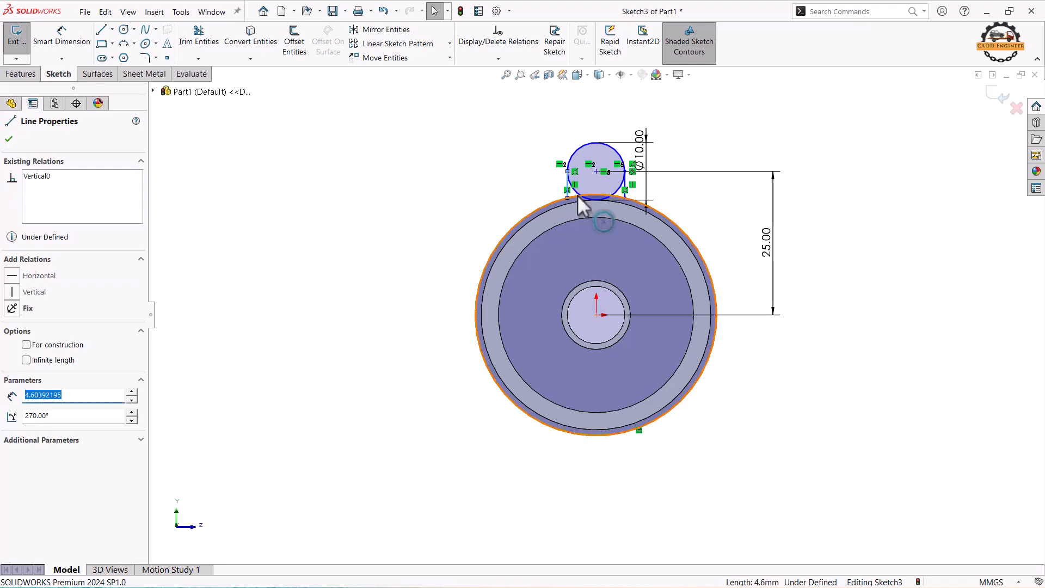
{"action": "left_click", "coordinate": [576, 192], "text": "ctrl"}
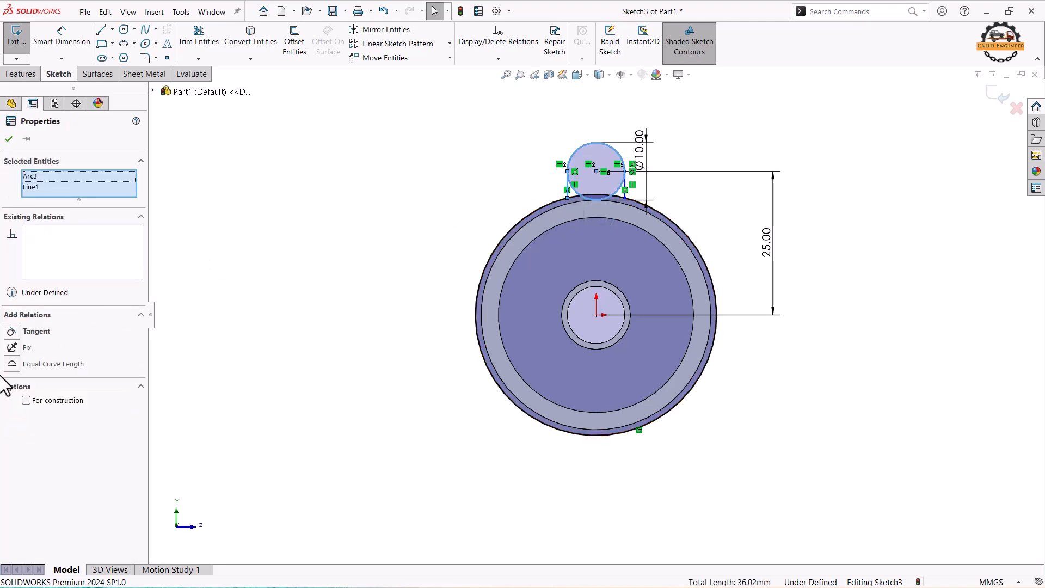
{"action": "left_click", "coordinate": [12, 332]}
{"action": "left_click", "coordinate": [312, 310]}
Add a vertical relation between the small circle's center and the origin.
{"action": "left_click", "coordinate": [597, 172]}
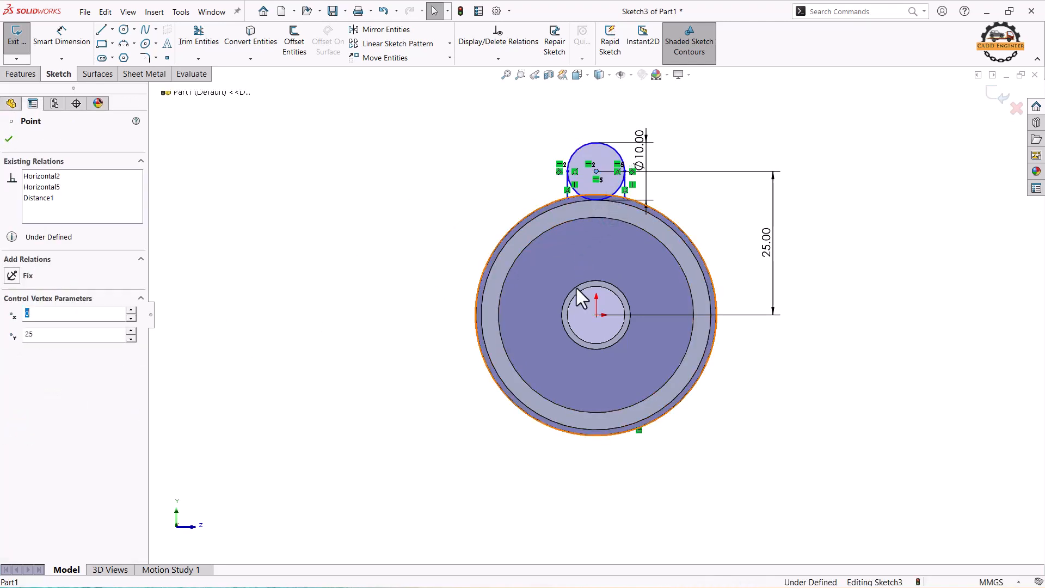
{"action": "left_click", "coordinate": [597, 314], "text": "ctrl"}
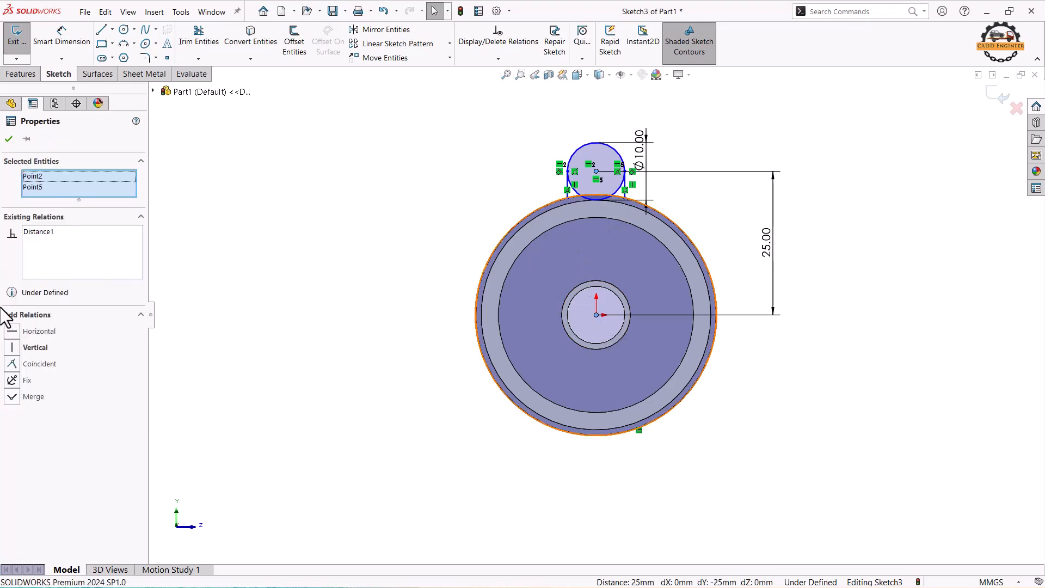
{"action": "left_click", "coordinate": [12, 347]}
{"action": "left_click", "coordinate": [242, 315]}
Trim the small circle's lower arc and the large circle outside the lug to leave a closed lug outline, and finish the sketch.
{"action": "left_click", "coordinate": [199, 38]}
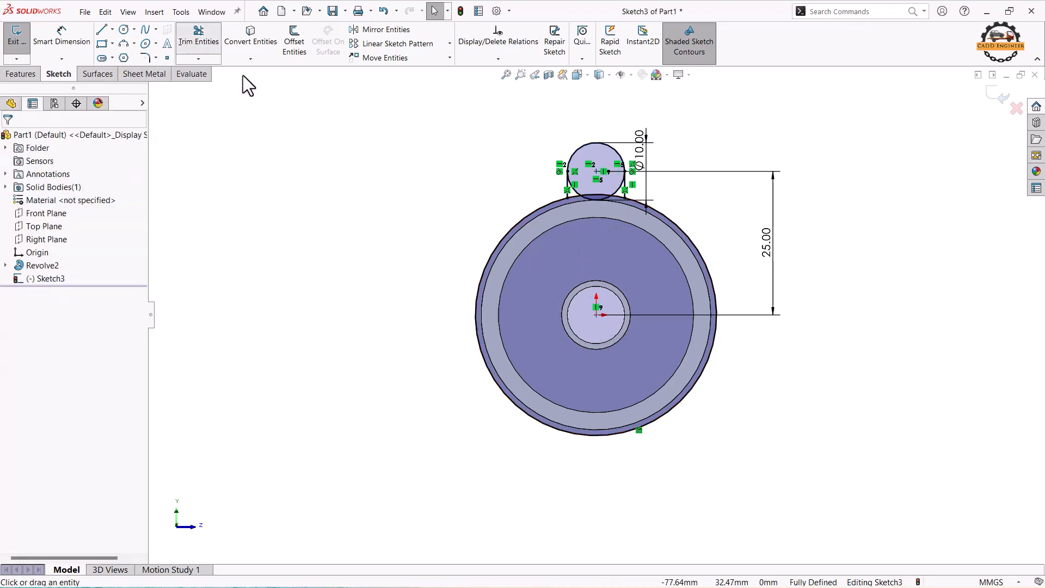
{"action": "scroll", "coordinate": [571, 205], "scroll_direction": "down", "scroll_amount": 4}
{"action": "left_click", "coordinate": [605, 225]}
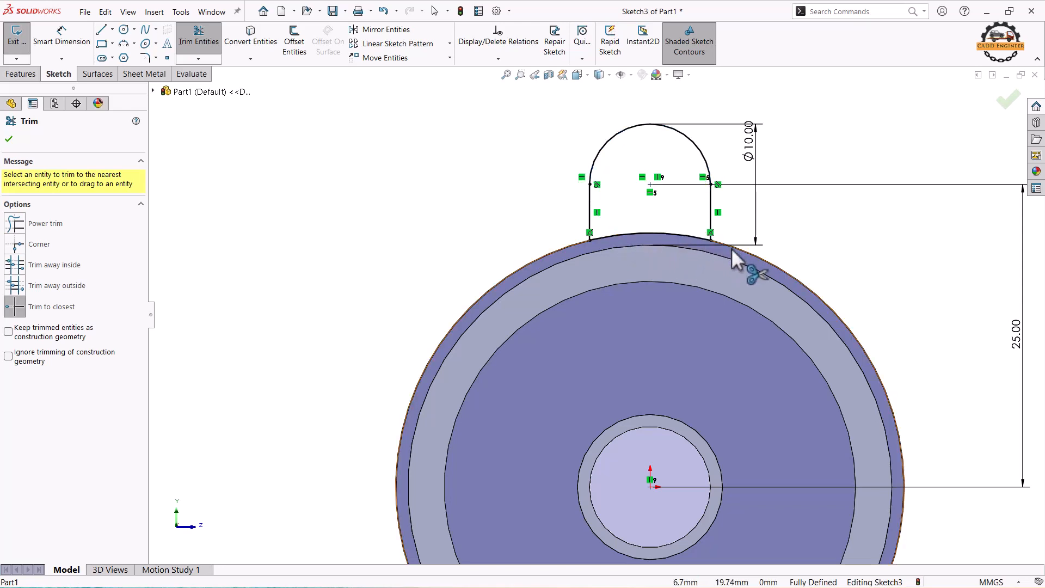
{"action": "scroll", "coordinate": [640, 266], "scroll_direction": "up", "scroll_amount": 2}
{"action": "scroll", "coordinate": [638, 265], "scroll_direction": "up", "scroll_amount": 2}
{"action": "left_click", "coordinate": [1007, 101]}
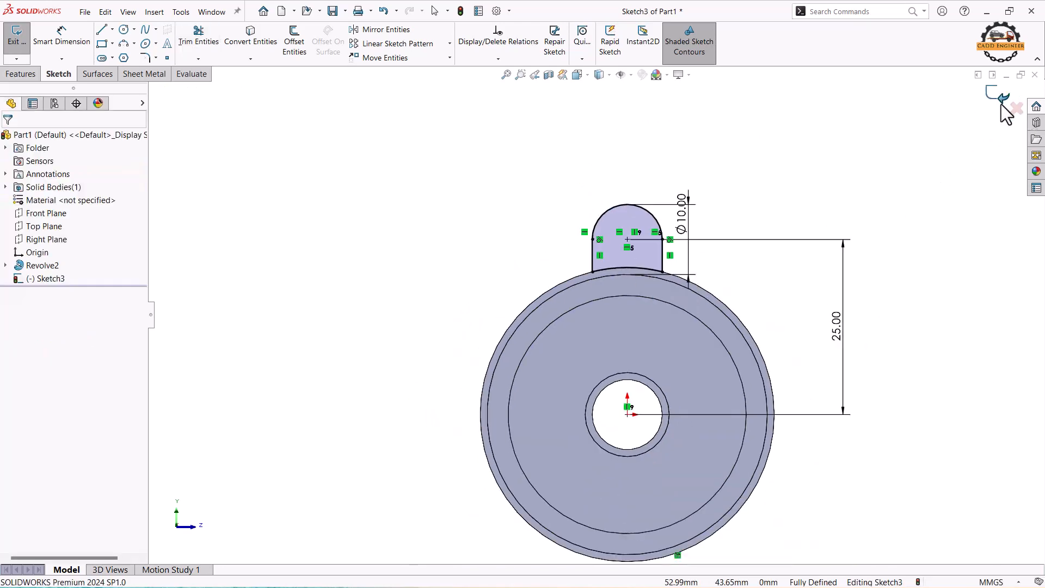
{"action": "left_click", "coordinate": [1002, 104]}
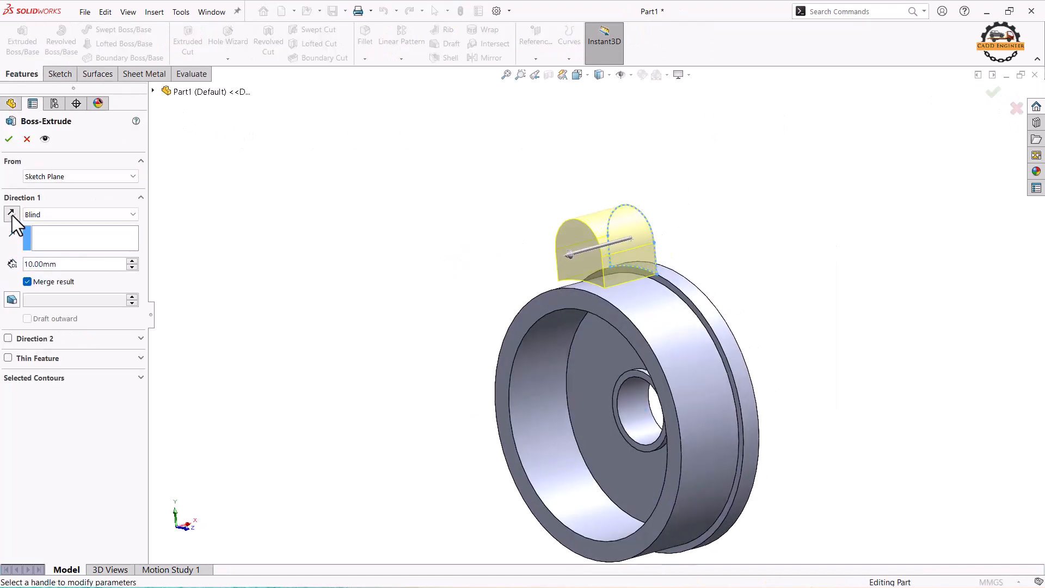
Extrude the lug profile 3 mm blind in the reversed direction, merged with the flange.
{"action": "left_click", "coordinate": [12, 214]}
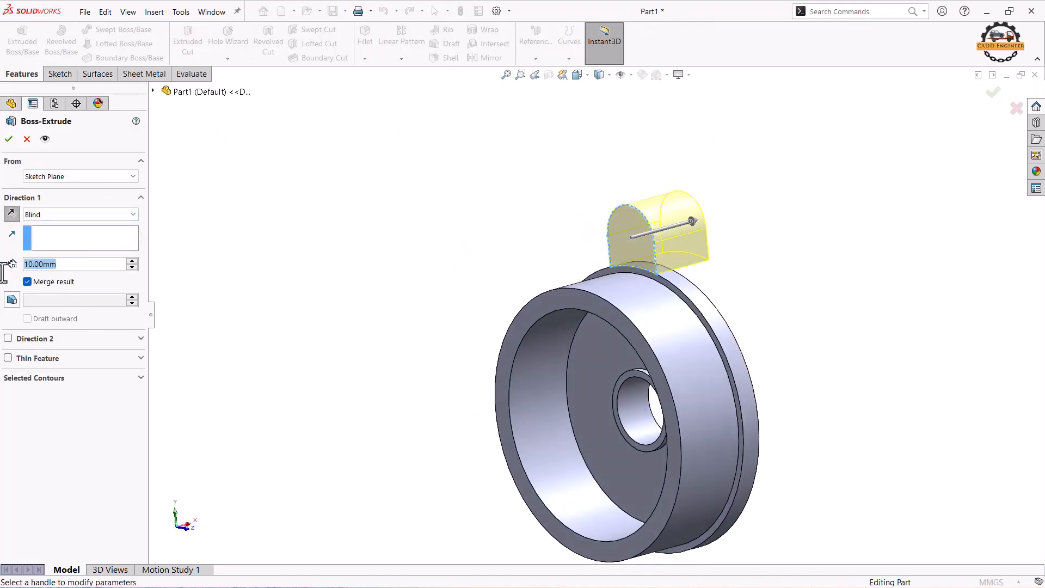
{"action": "type", "text": "3"}
{"action": "key", "text": "Return"}
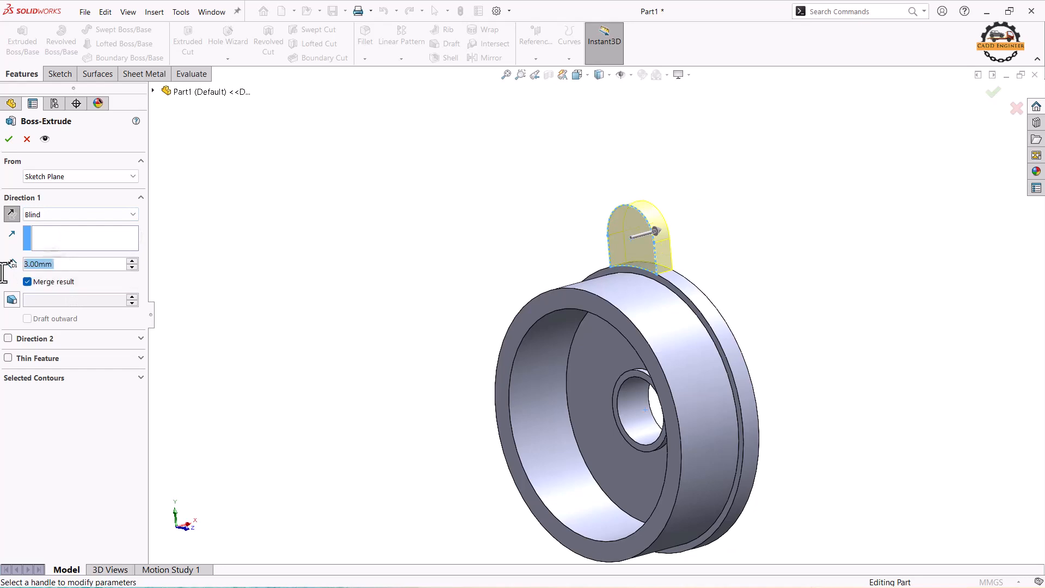
{"action": "left_click", "coordinate": [9, 140]}
Start a sketch on the lug's front face and draw a circle about 4.68 mm in diameter, concentric with its rounded end.
{"action": "left_click", "coordinate": [631, 239]}
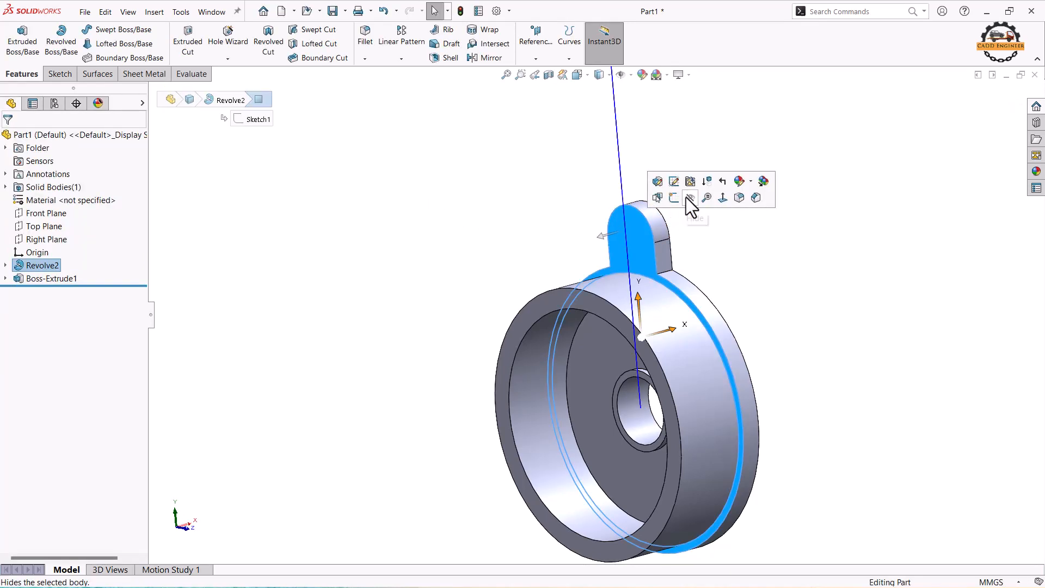
{"action": "left_click", "coordinate": [675, 198]}
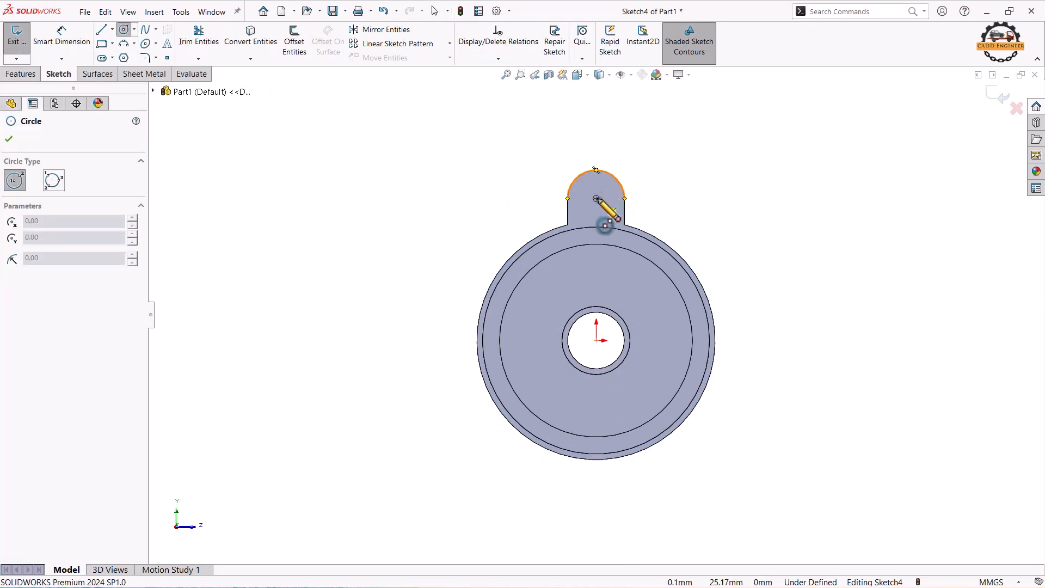
{"action": "left_click", "coordinate": [596, 198]}
{"action": "left_click", "coordinate": [606, 209]}
Dimension the circle's diameter on the lug as 4 mm.
{"action": "left_click", "coordinate": [62, 37]}
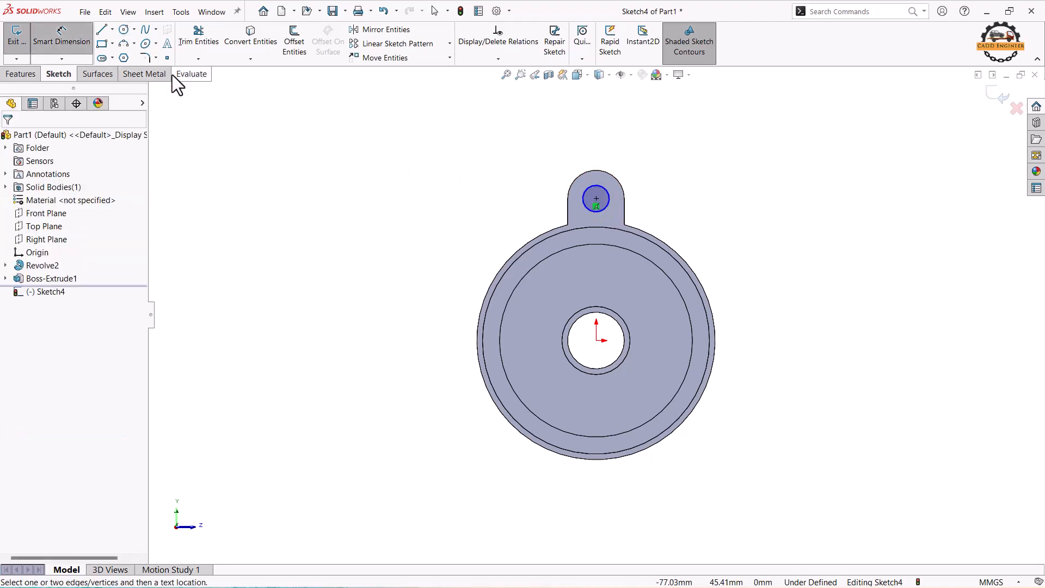
{"action": "left_click", "coordinate": [610, 203]}
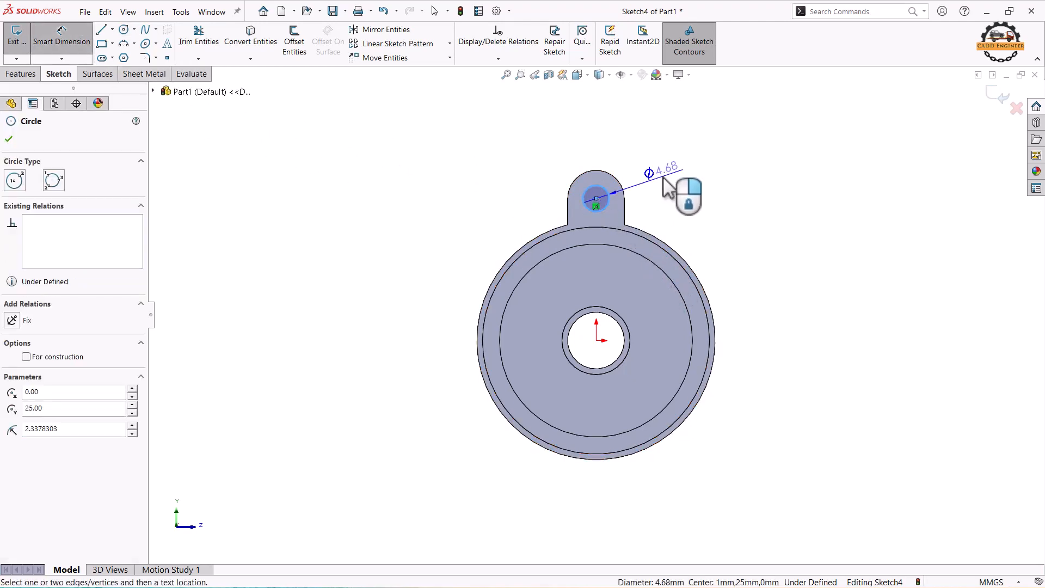
{"action": "left_click", "coordinate": [664, 178]}
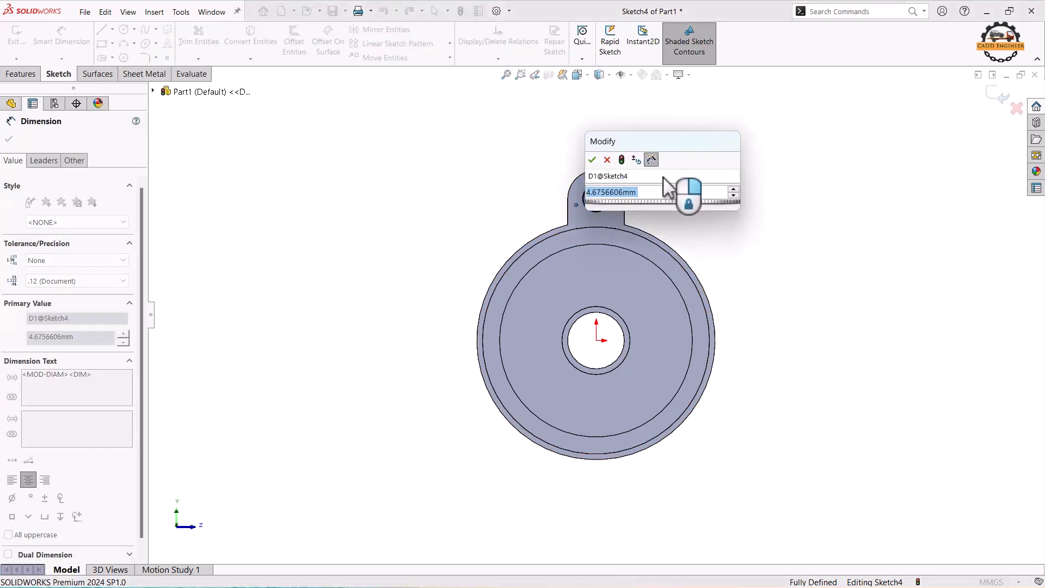
{"action": "type", "text": "4"}
{"action": "key", "text": "Return"}
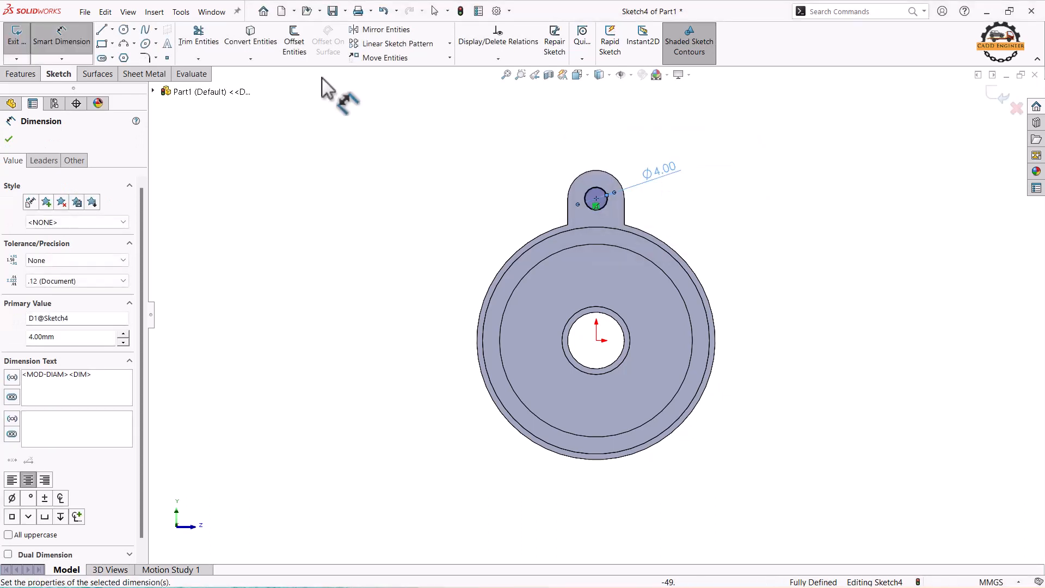
Cut-extrude the 4 mm circle through the lug with a blind depth of 15 mm.
{"action": "left_click", "coordinate": [22, 74]}
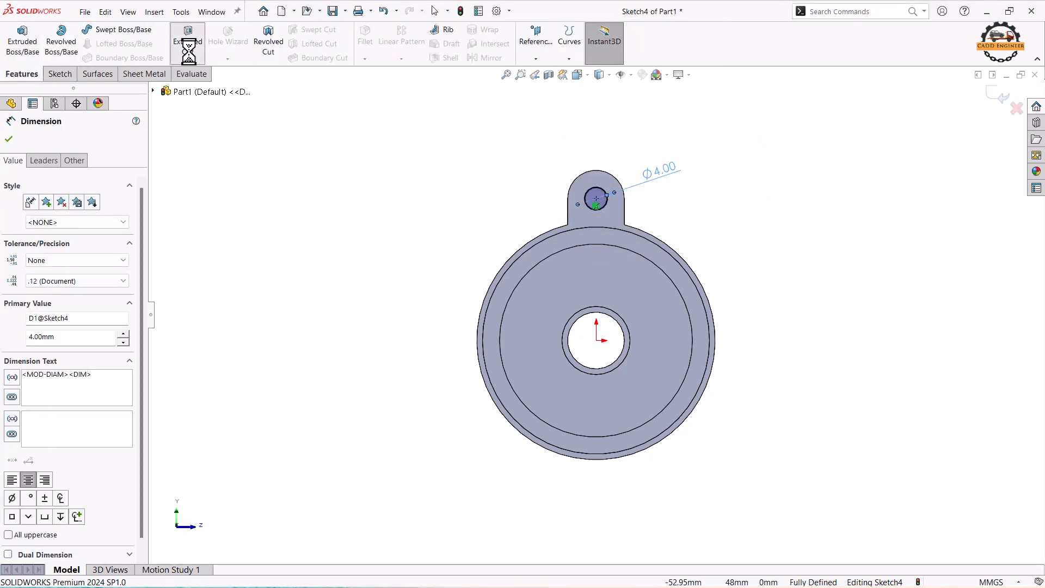
{"action": "left_click_drag", "start_coordinate": [660, 230], "coordinate": [751, 223]}
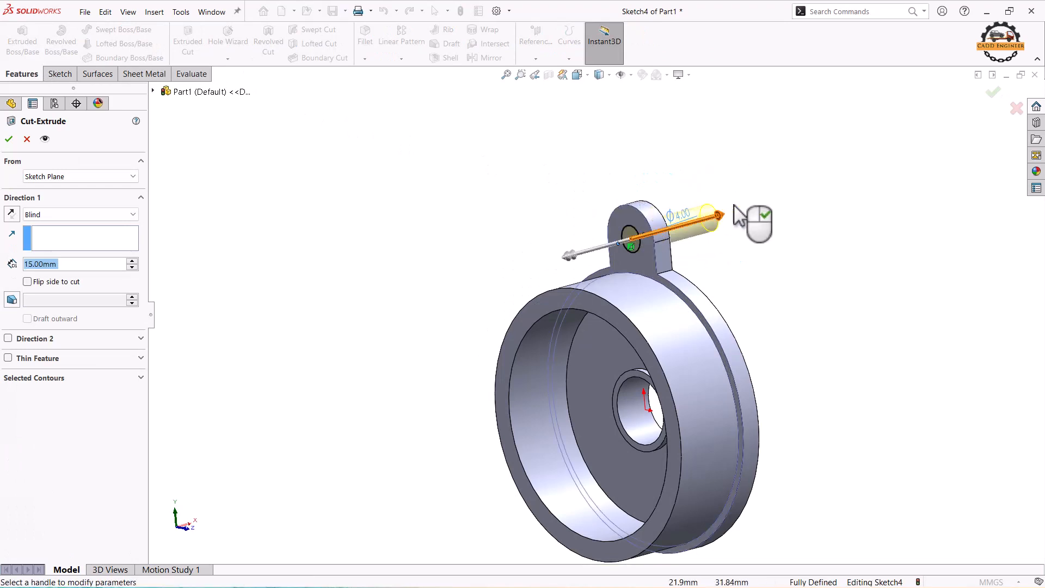
{"action": "left_click", "coordinate": [993, 93]}
Start a sketch on the lug's front face and draw a circle about 6.12 mm in diameter, concentric with the hole.
{"action": "left_click", "coordinate": [651, 220]}
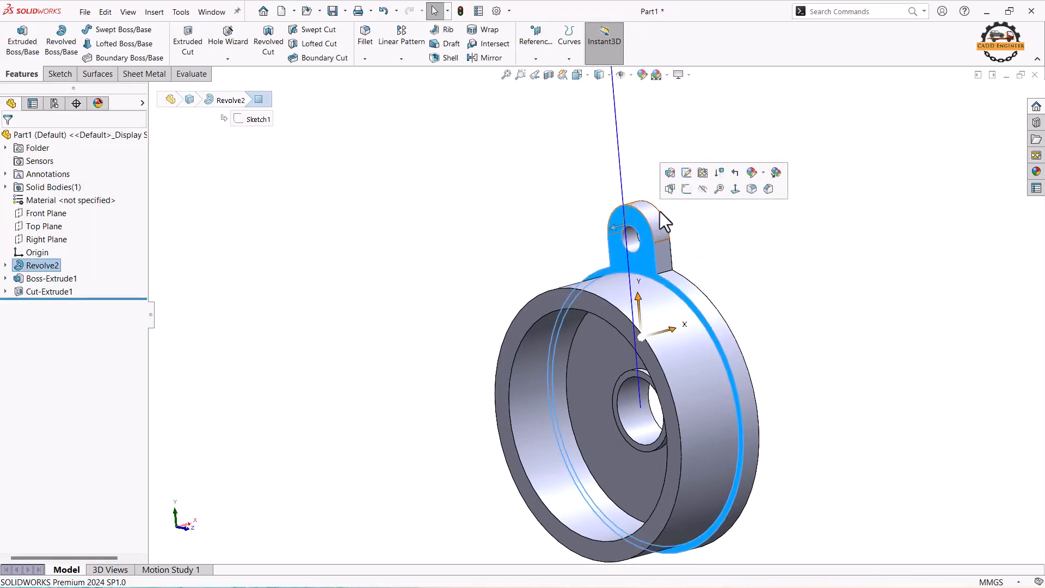
{"action": "left_click", "coordinate": [687, 191]}
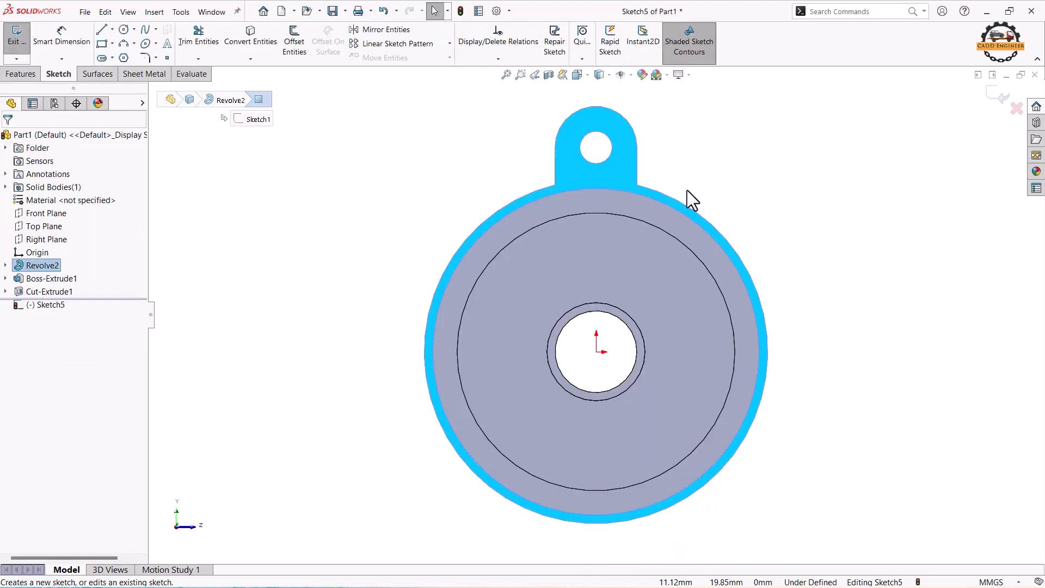
{"action": "left_click", "coordinate": [124, 29]}
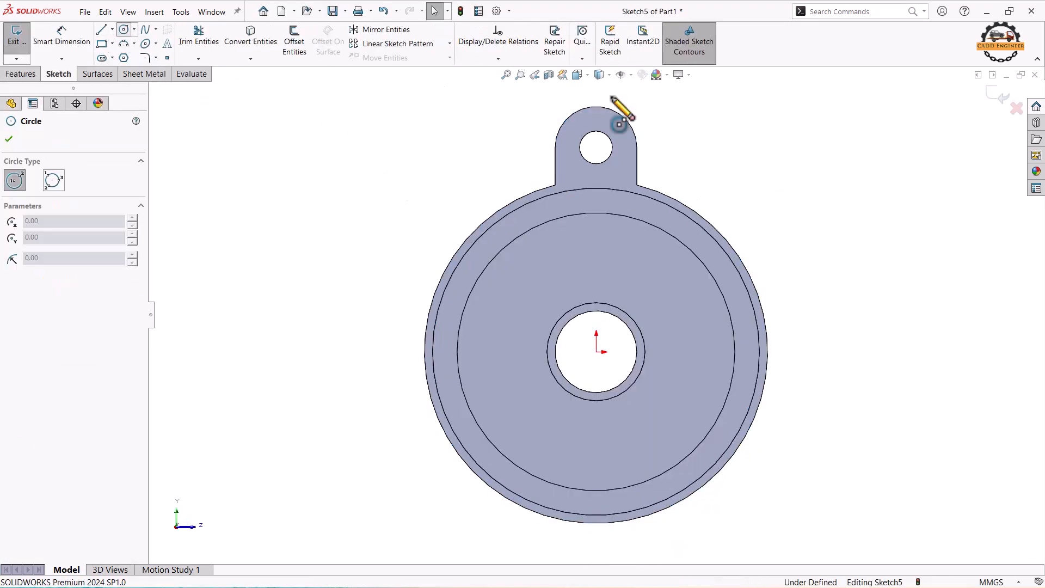
{"action": "left_click", "coordinate": [597, 147]}
Set the diameter of the circle around the lug hole to 7 mm.
{"action": "left_click", "coordinate": [82, 46]}
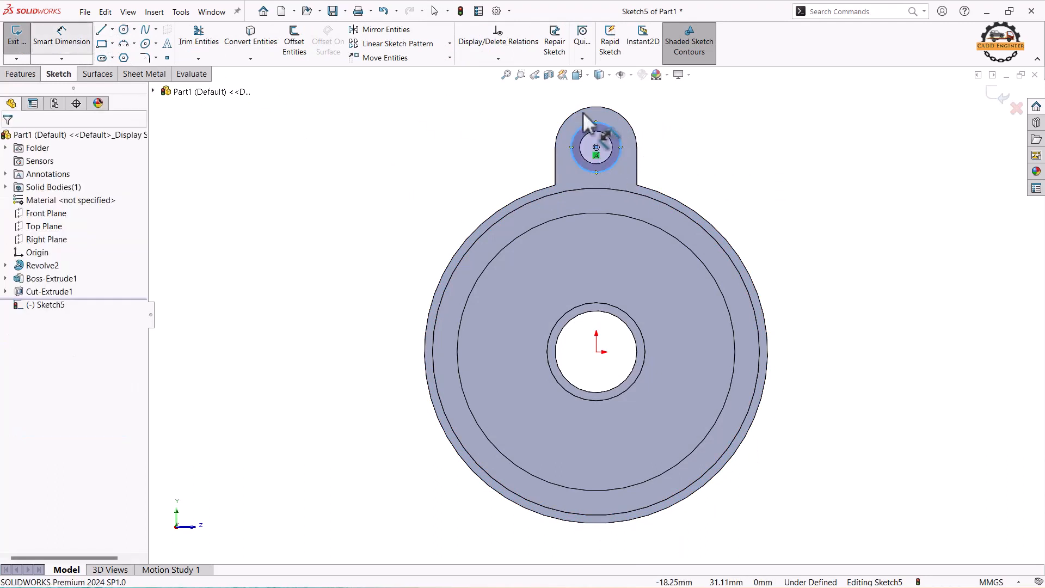
{"action": "left_click", "coordinate": [621, 152]}
{"action": "left_click", "coordinate": [691, 143]}
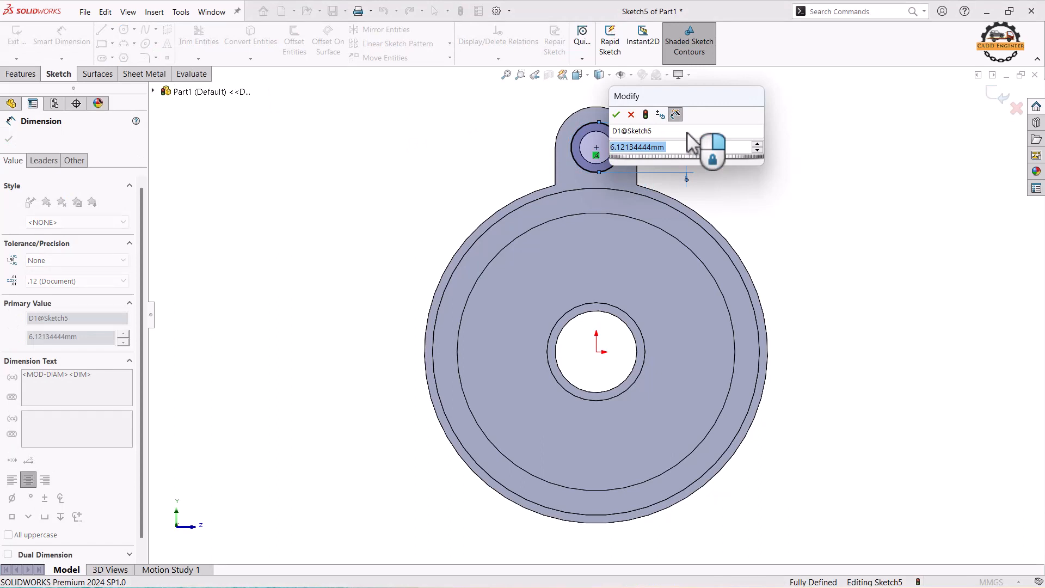
{"action": "type", "text": "7"}
{"action": "key", "text": "Return"}
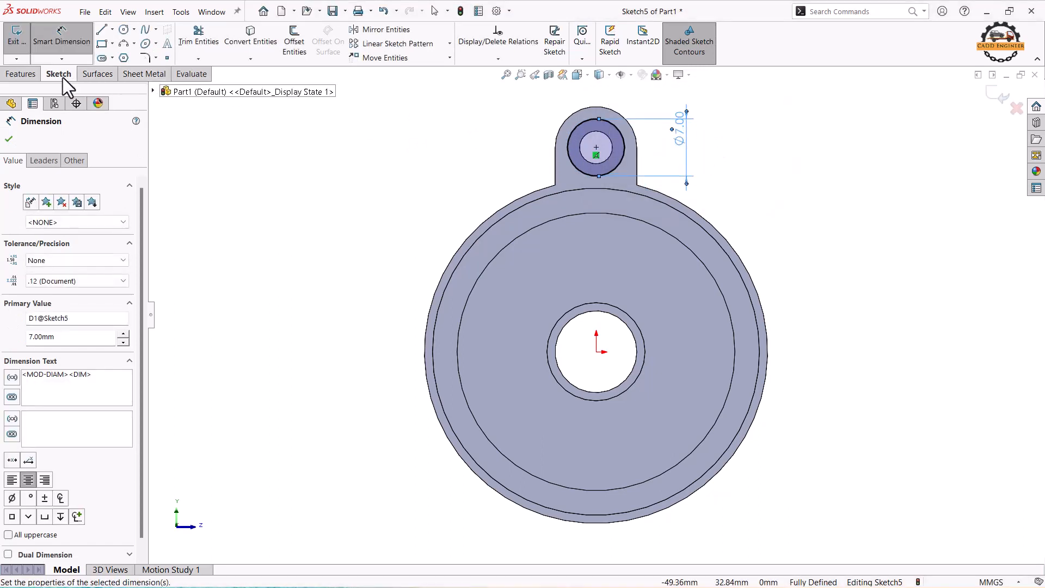
Cut-extrude the 7 mm circle 1.5 mm deep to counterbore the lug hole.
{"action": "left_click", "coordinate": [30, 73]}
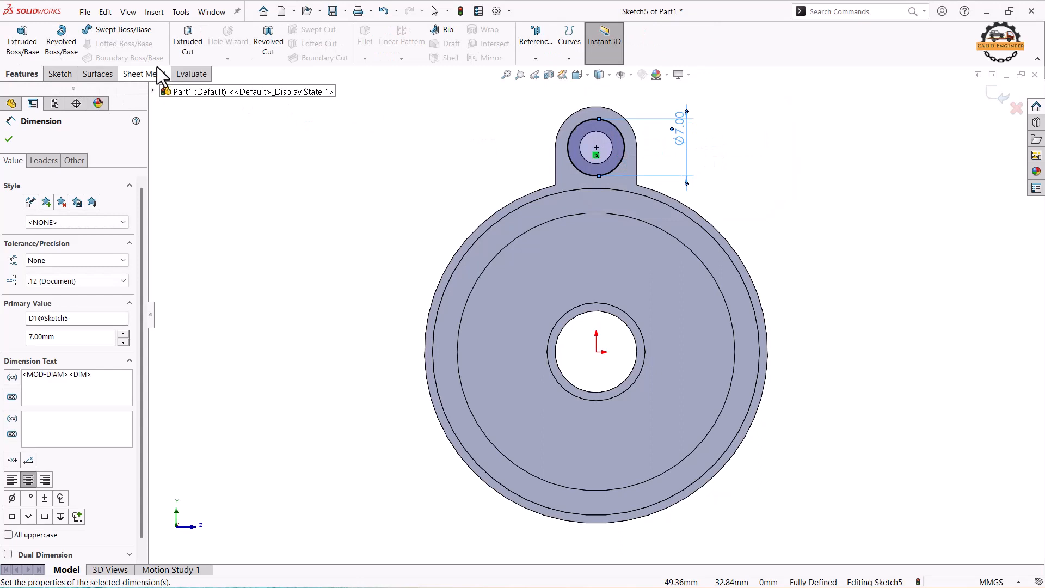
{"action": "left_click", "coordinate": [187, 46]}
{"action": "type", "text": "1.5"}
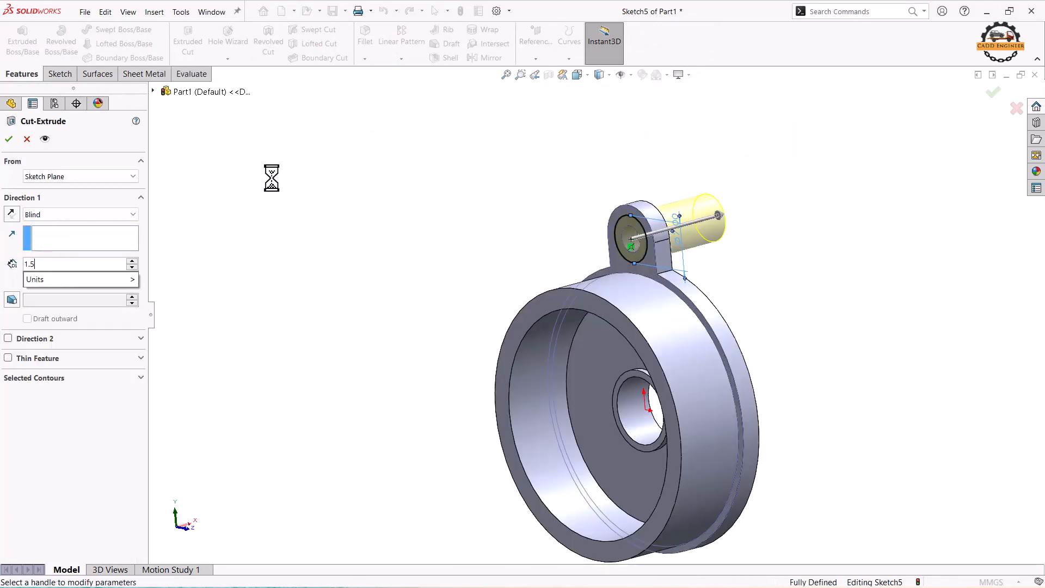
{"action": "key", "text": "Return"}
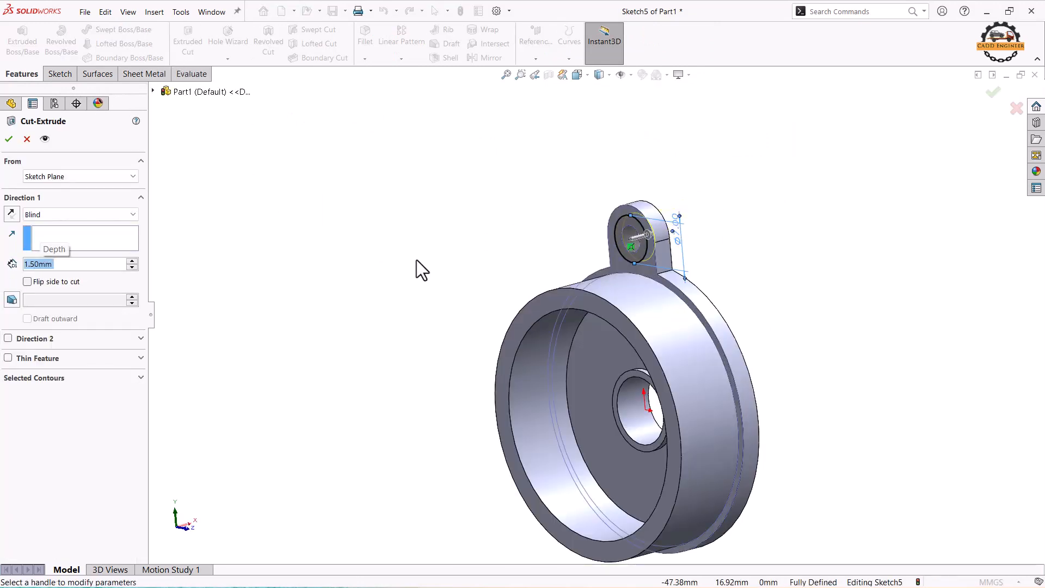
{"action": "left_click", "coordinate": [8, 139]}
{"action": "left_click", "coordinate": [398, 272]}
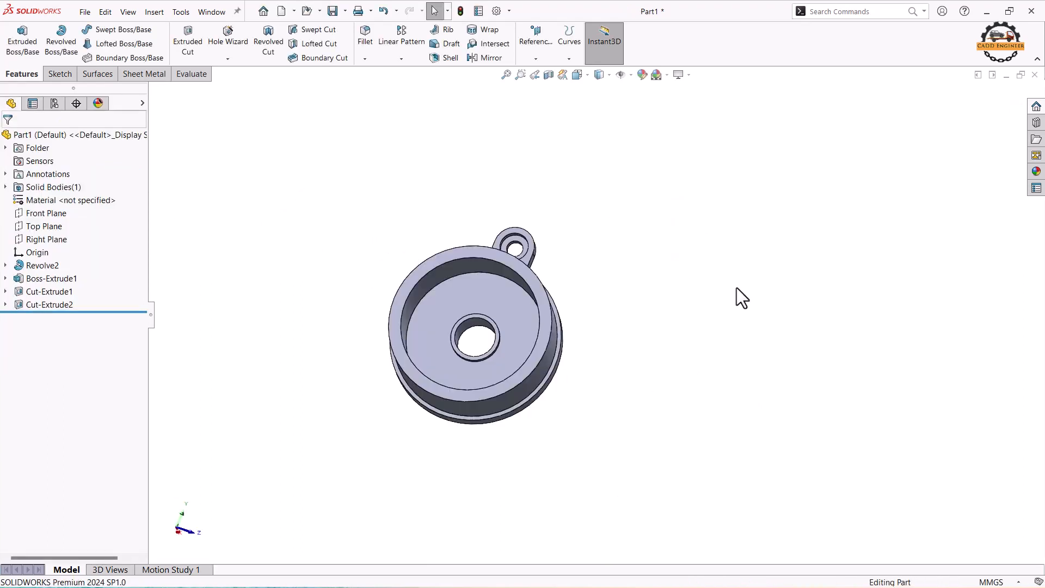
Circular-pattern the lug extrusion and its two cuts around the hub's outer cylindrical face, with 3 equally spaced instances over 360 degrees.
{"action": "mouse_move", "coordinate": [192, 309]}
{"action": "middle_mouse_down"}
{"action": "mouse_move", "coordinate": [224, 326]}
{"action": "mouse_move", "coordinate": [236, 320]}
{"action": "mouse_move", "coordinate": [201, 316]}
{"action": "middle_mouse_up"}
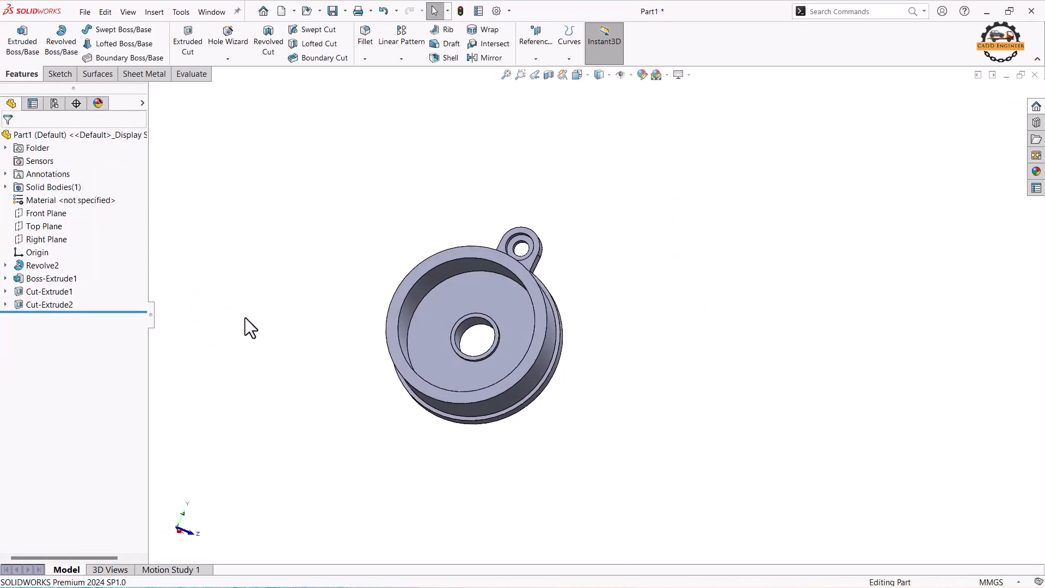
{"action": "left_click", "coordinate": [51, 279]}
{"action": "left_click", "coordinate": [63, 293], "text": "ctrl"}
{"action": "left_click", "coordinate": [61, 306], "text": "ctrl"}
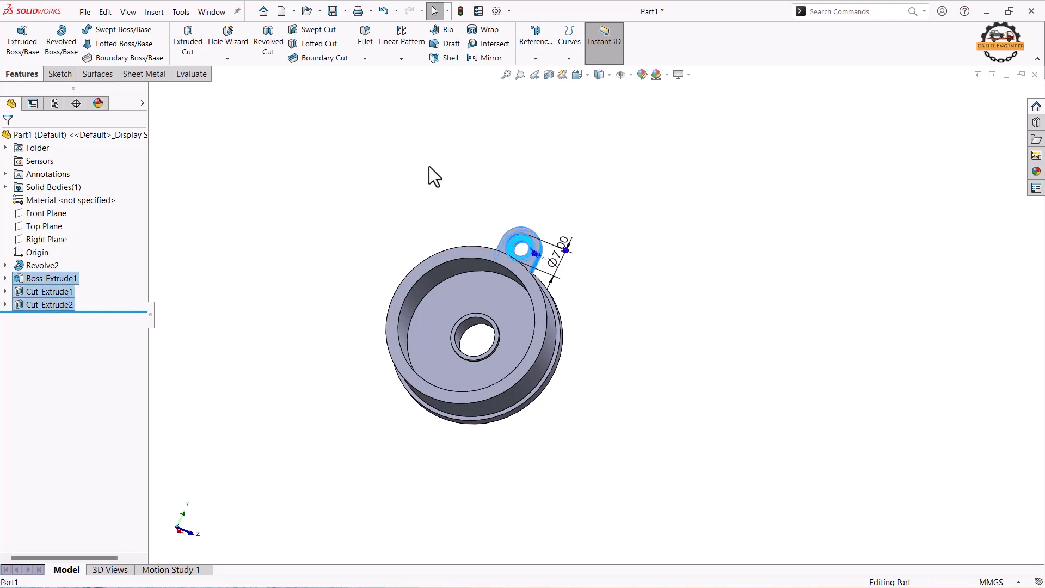
{"action": "left_click", "coordinate": [400, 59]}
{"action": "left_click", "coordinate": [404, 81]}
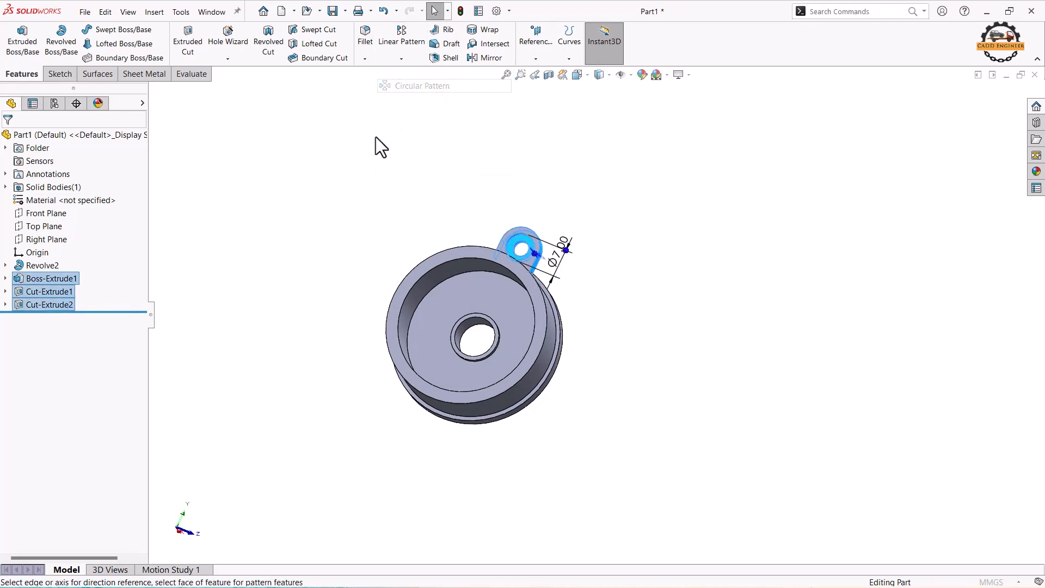
{"action": "middle_click_drag", "start_coordinate": [328, 286], "coordinate": [359, 178]}
{"action": "left_click", "coordinate": [400, 320]}
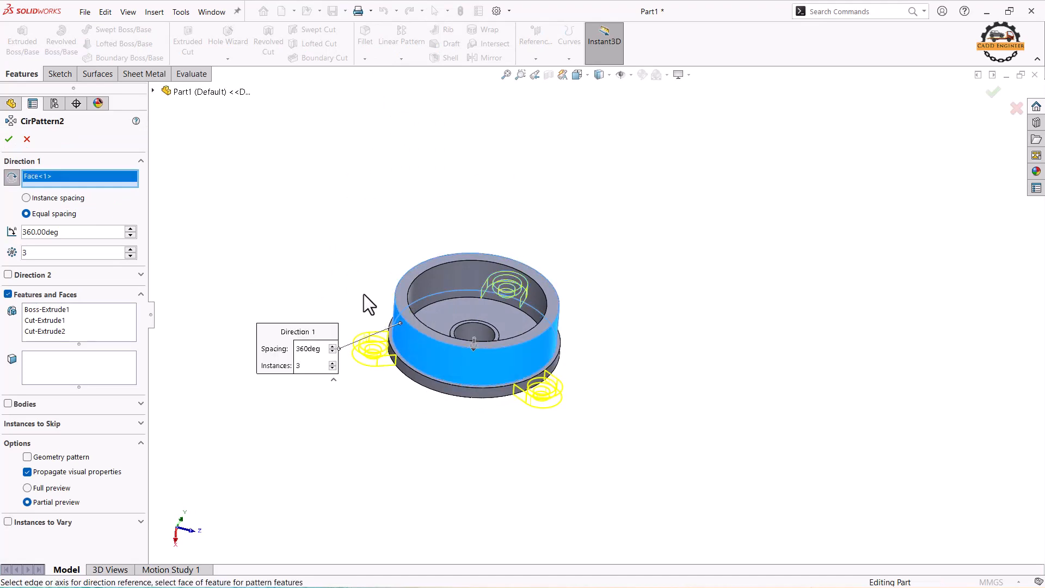
{"action": "middle_click_drag", "start_coordinate": [363, 296], "coordinate": [351, 334]}
{"action": "left_click_drag", "start_coordinate": [46, 257], "coordinate": [9, 255]}
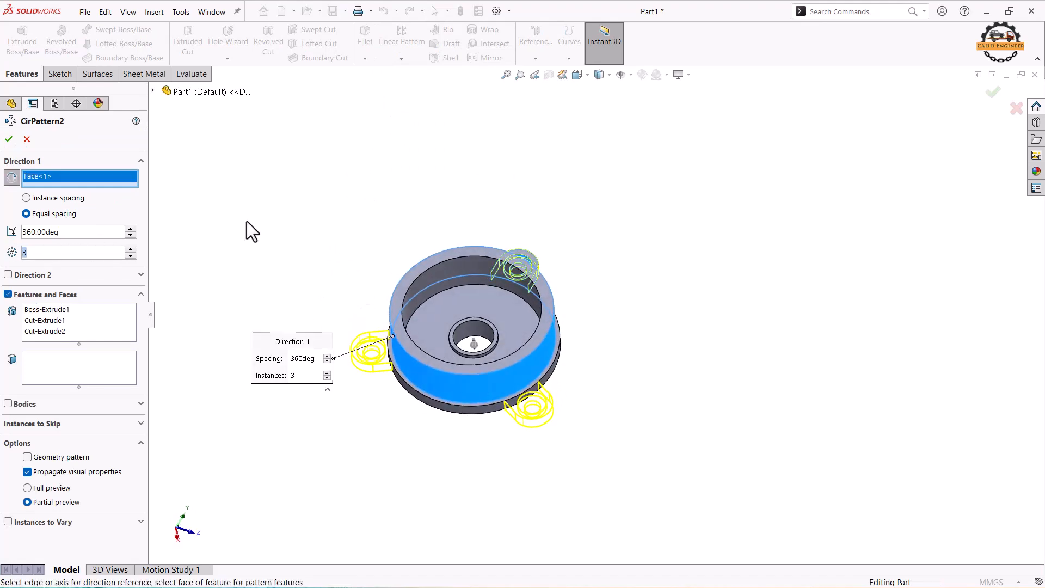
{"action": "left_click", "coordinate": [9, 140]}
{"action": "left_click", "coordinate": [341, 219]}
Apply the polished gold metal appearance to the part.
{"action": "middle_click_drag", "start_coordinate": [341, 219], "coordinate": [400, 270]}
{"action": "scroll", "coordinate": [532, 241], "scroll_direction": "up", "scroll_amount": 1}
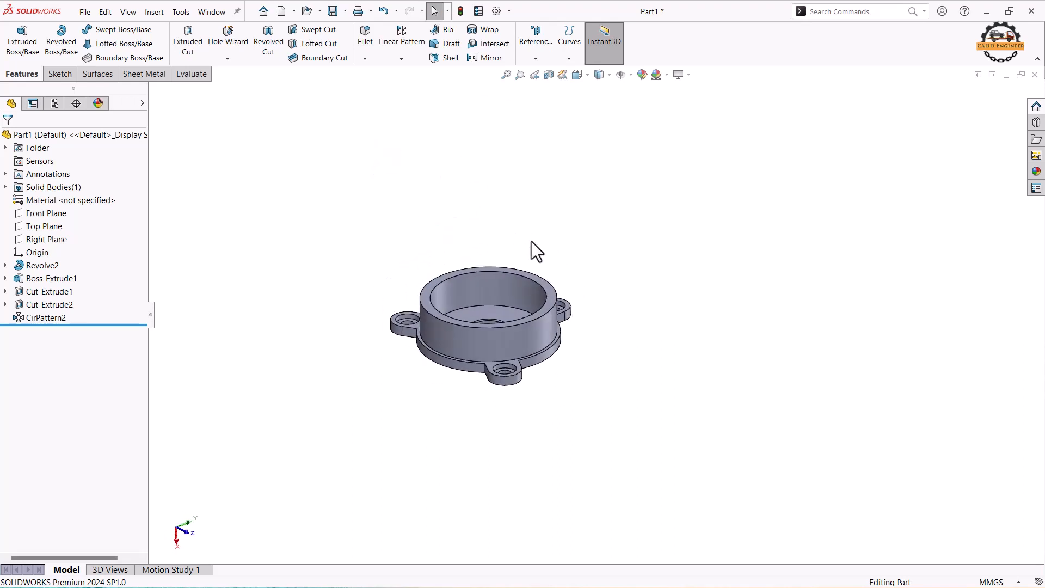
{"action": "scroll", "coordinate": [497, 327], "scroll_direction": "down", "scroll_amount": 2}
{"action": "middle_click_drag", "start_coordinate": [498, 326], "coordinate": [499, 340]}
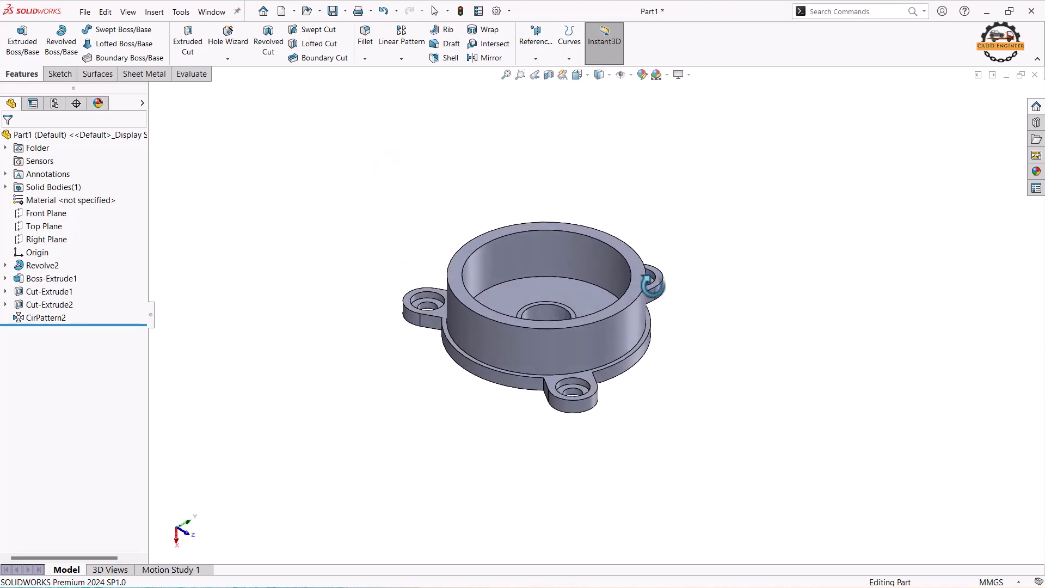
{"action": "left_click", "coordinate": [1036, 174]}
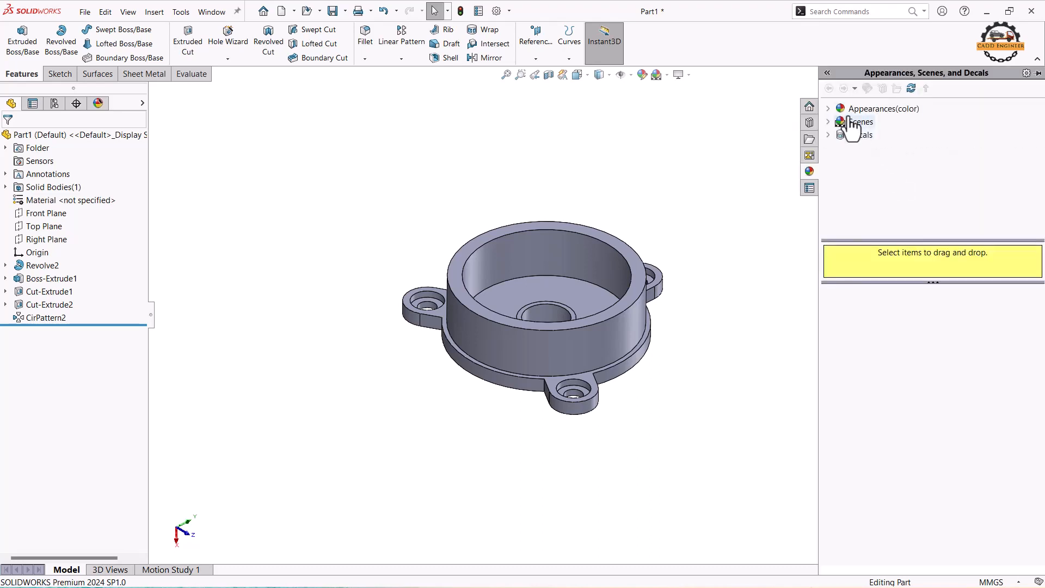
{"action": "left_click", "coordinate": [853, 111]}
{"action": "left_click", "coordinate": [828, 109]}
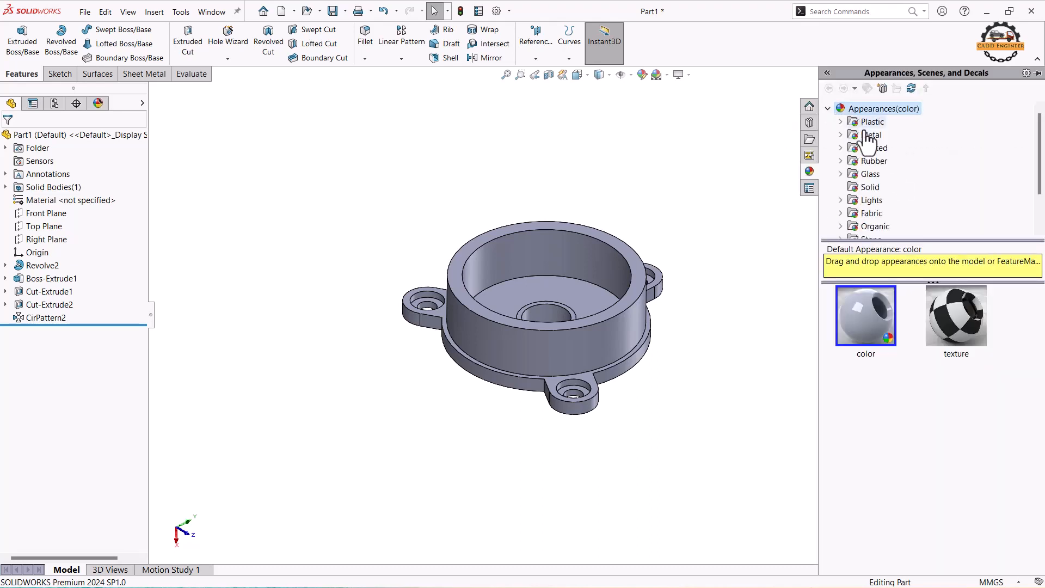
{"action": "left_click", "coordinate": [858, 136]}
{"action": "scroll", "coordinate": [891, 355], "scroll_direction": "down", "scroll_amount": 3}
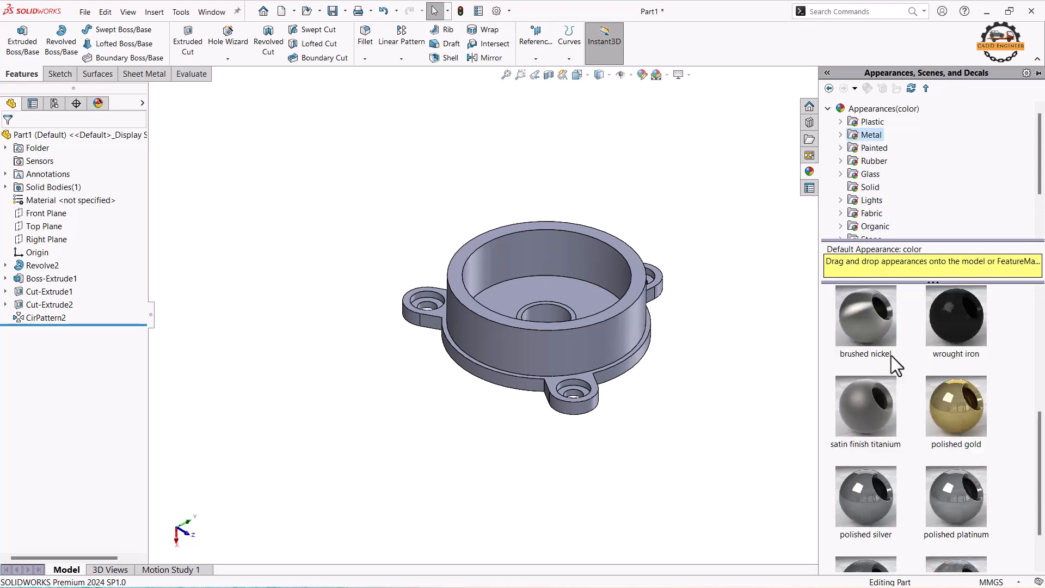
{"action": "double_click", "coordinate": [942, 400]}
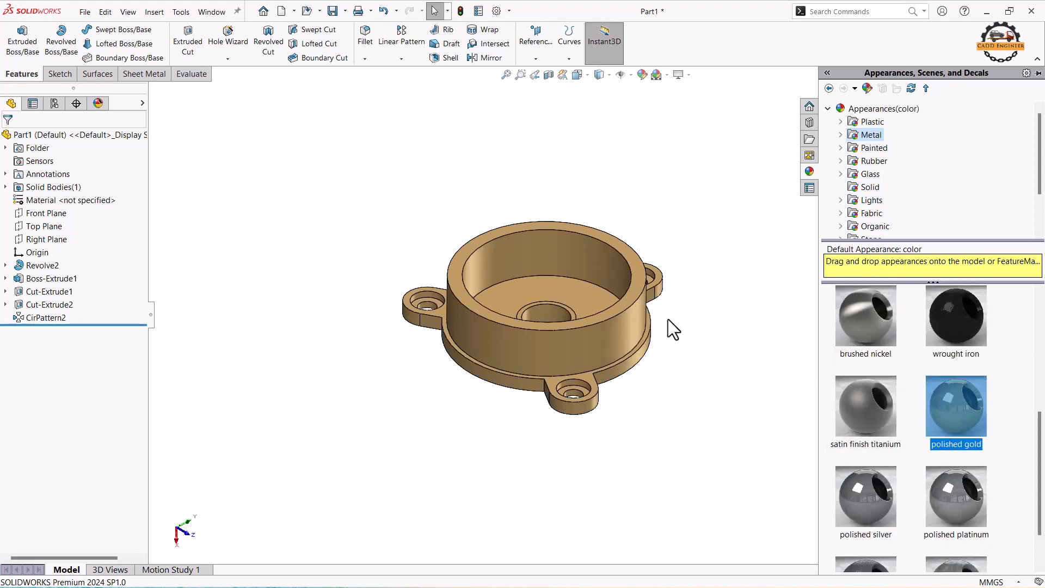
Inspect the part's underside and show the model in a four-view layout.
{"action": "middle_click_drag", "start_coordinate": [668, 319], "coordinate": [627, 103]}
{"action": "left_click", "coordinate": [754, 164]}
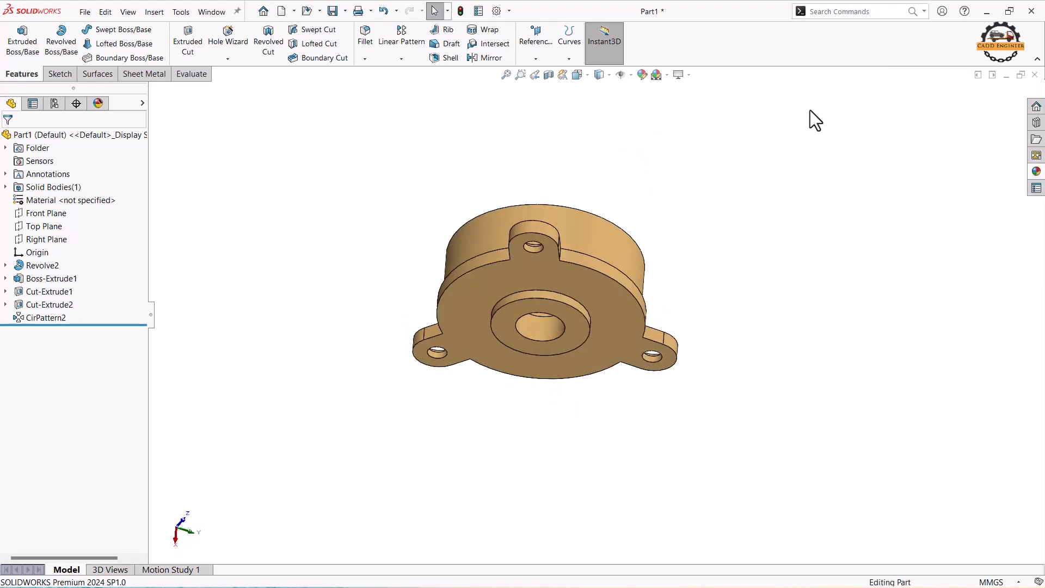
{"action": "left_click", "coordinate": [588, 75]}
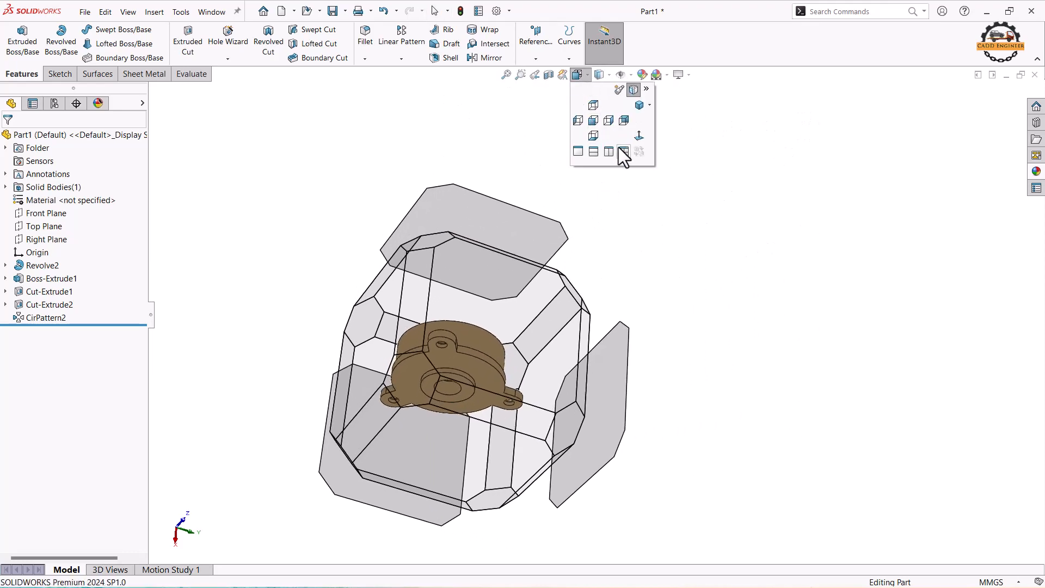
{"action": "left_click", "coordinate": [624, 152]}
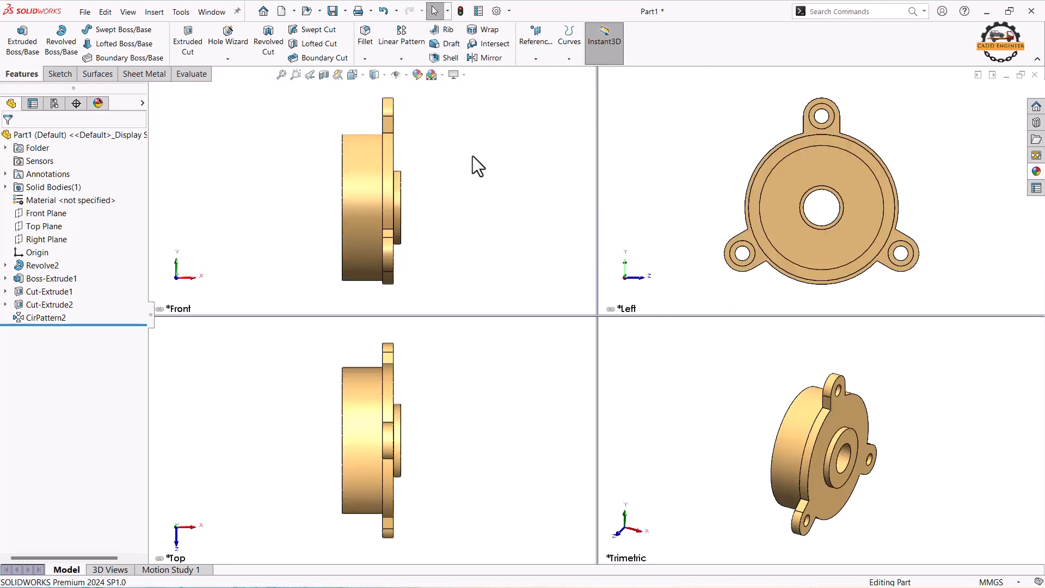